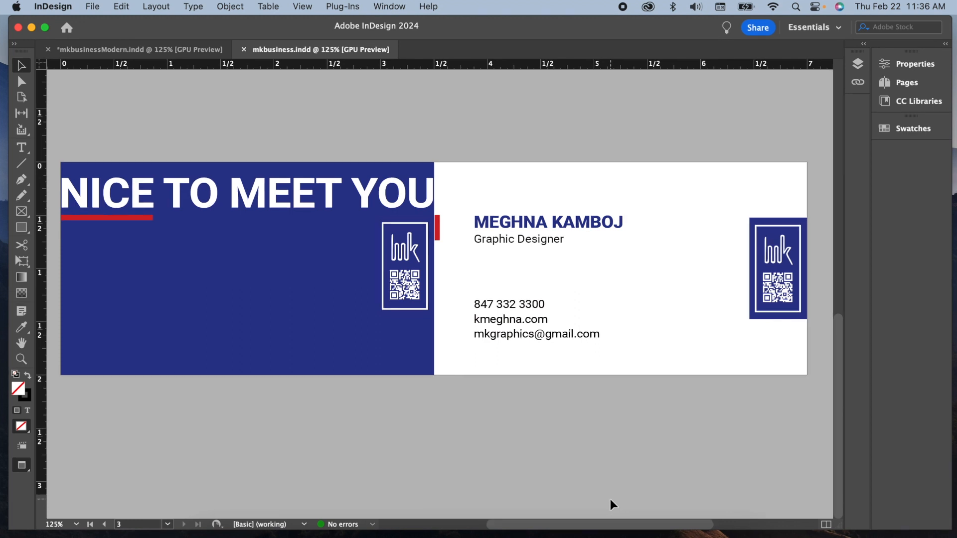
left_click(129, 50)
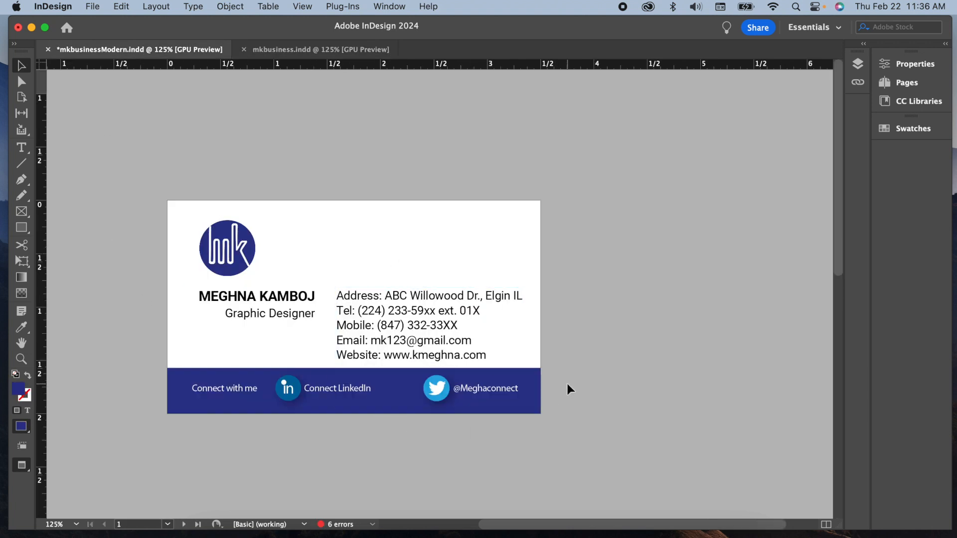
left_click(329, 50)
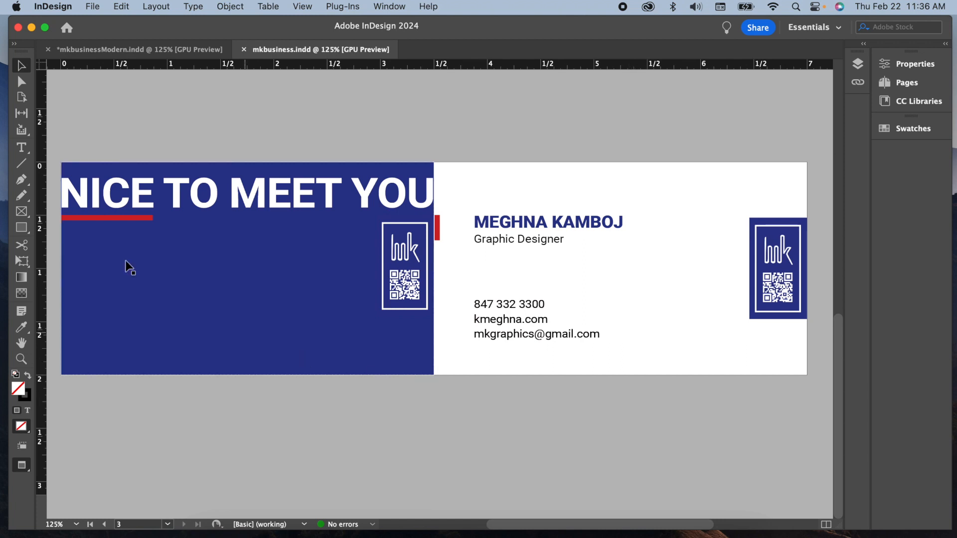
Start a new document with a width of 3.5 in and a height of 2 in.
left_click(89, 8)
mouse_move(94, 27)
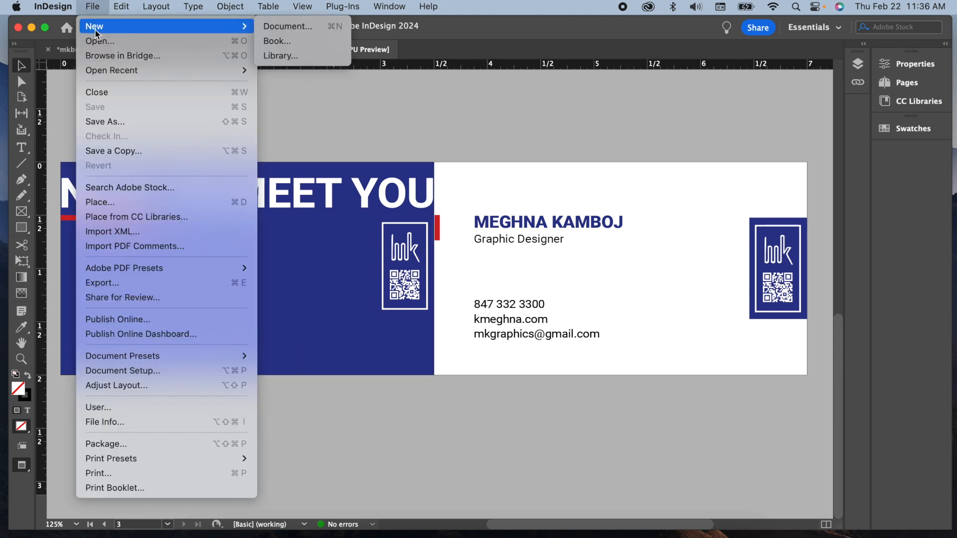
left_click(315, 28)
left_click(695, 170)
type("3.5")
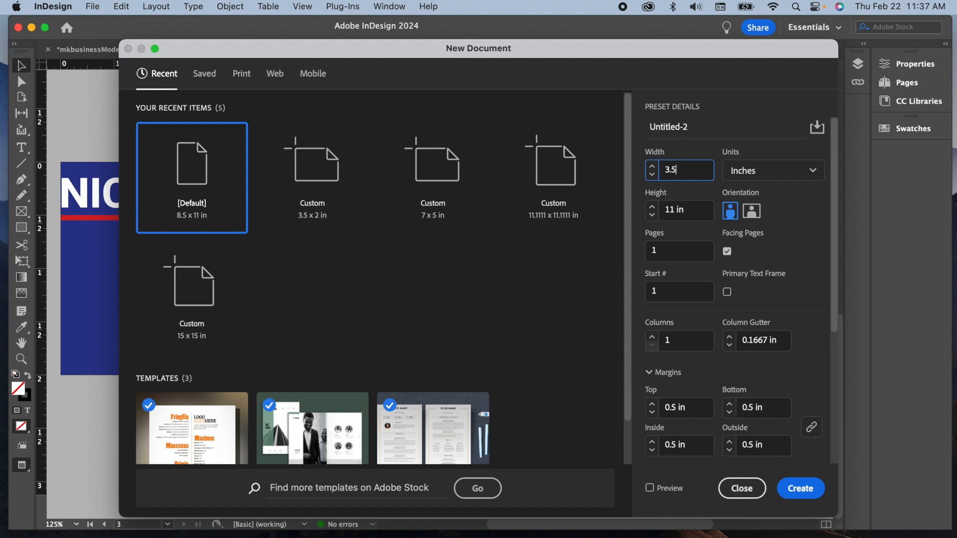
left_click(650, 201)
type("2")
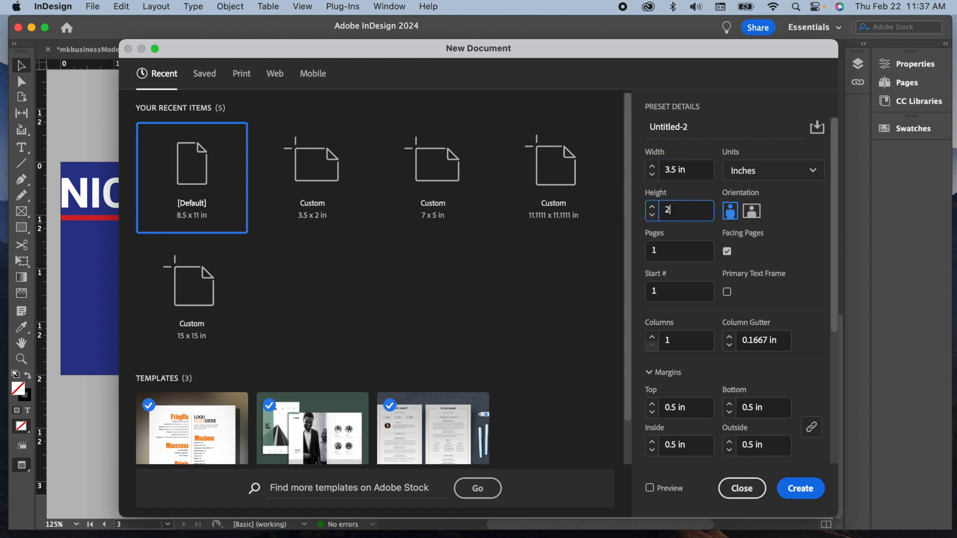
Set all margins and all bleeds to 0.125 in and create the document.
left_click(668, 407)
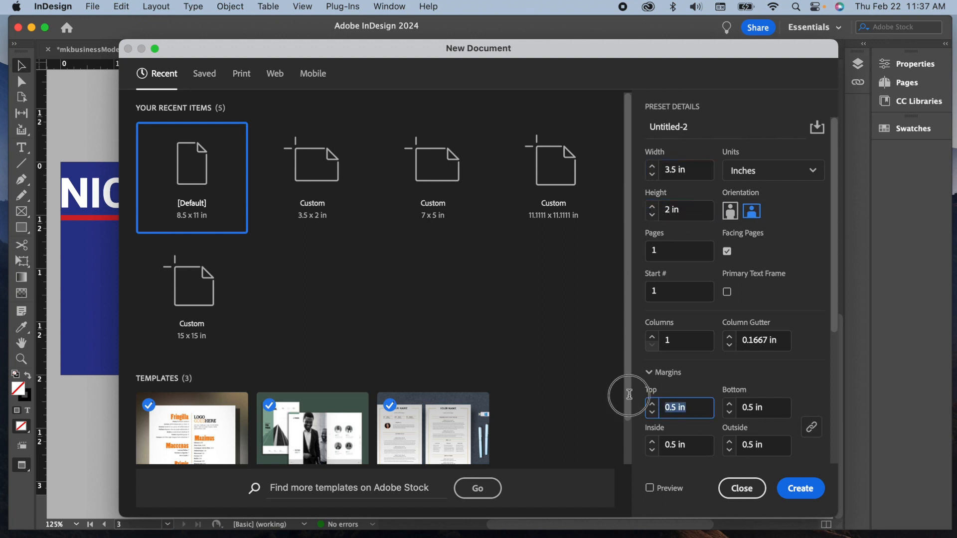
type(".125")
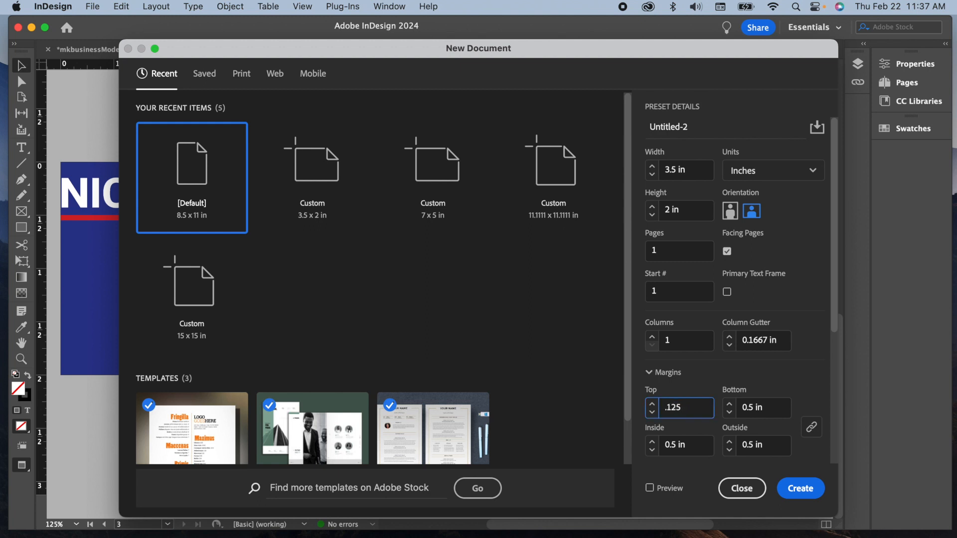
key("Tab")
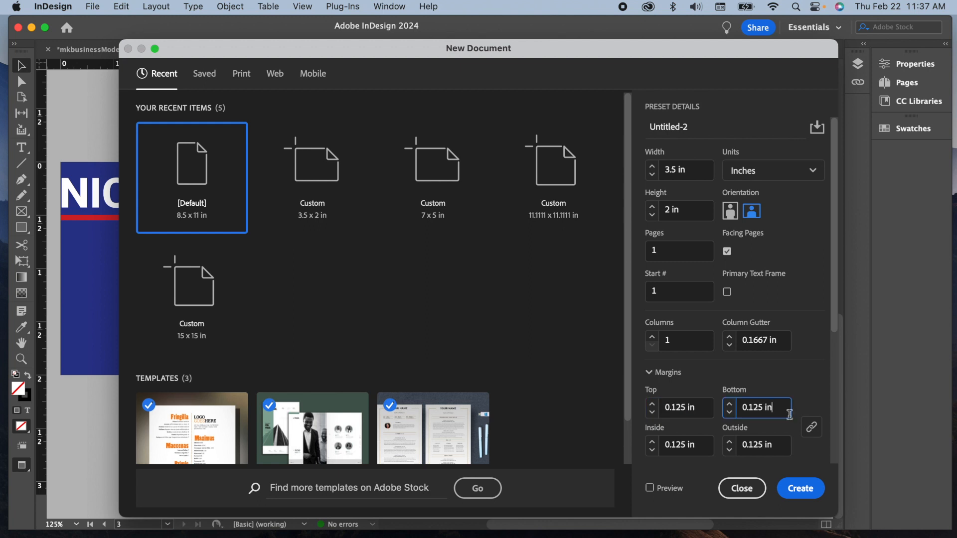
scroll(796, 439, "down", 1)
scroll(796, 438, "down", 2)
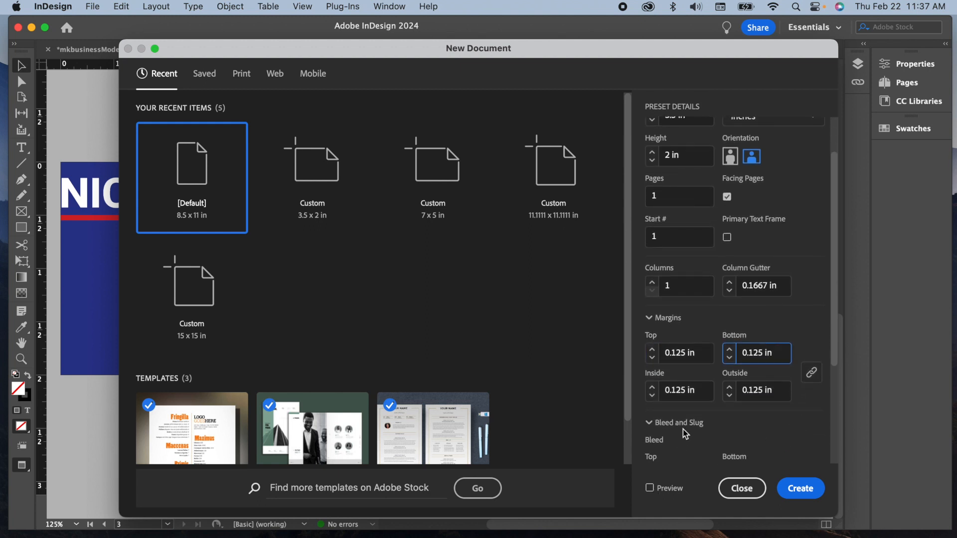
scroll(703, 420, "down", 3)
left_click(648, 378)
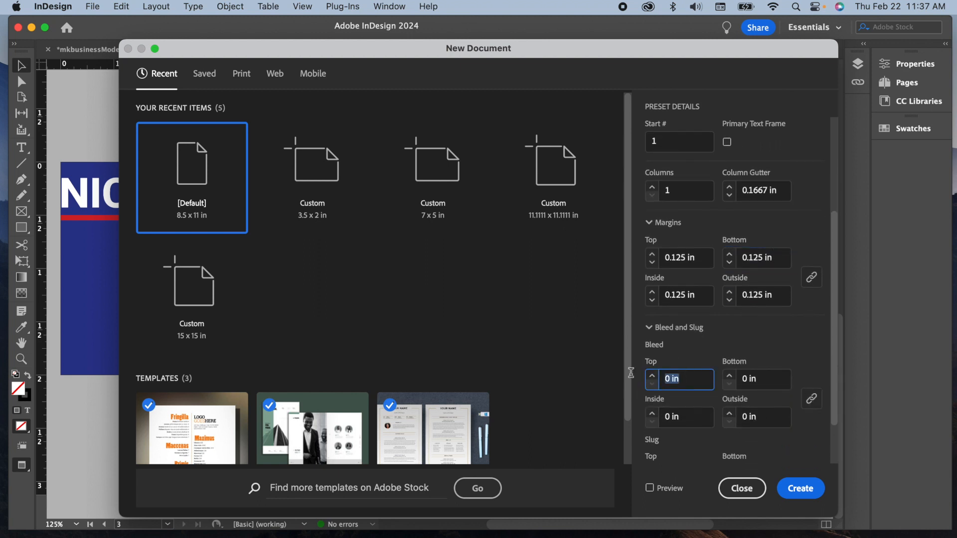
type("0.125")
key("Tab")
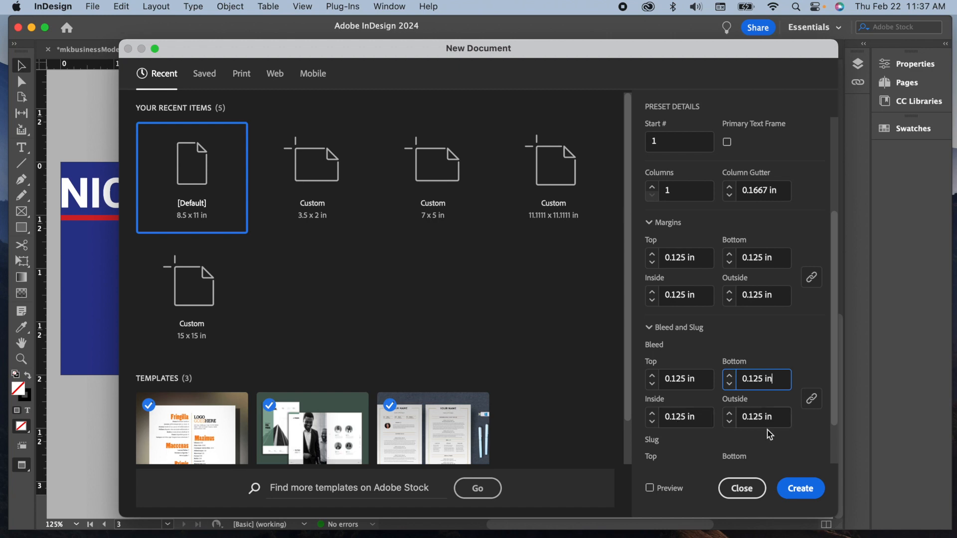
left_click(803, 487)
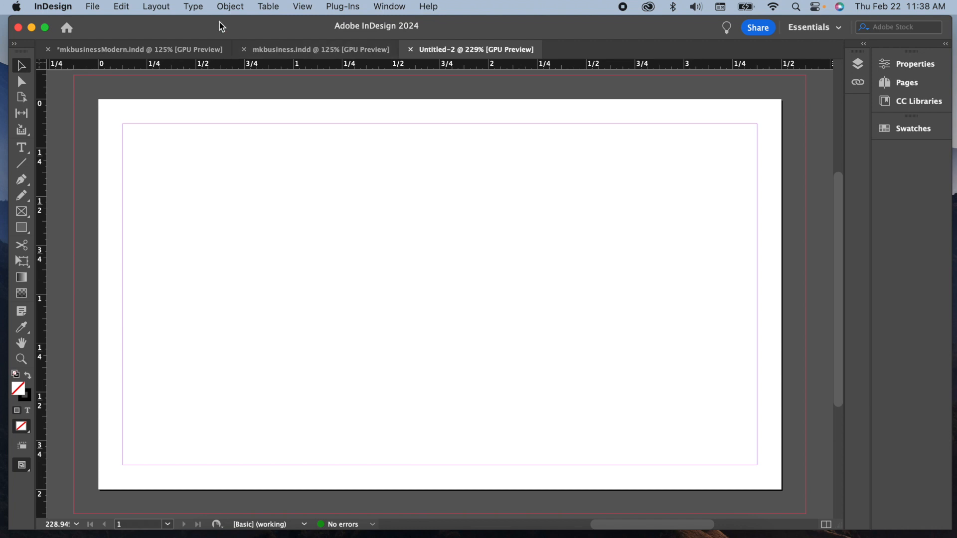
Create ruler guides fitted to the margins with 7 rows and 13 columns, both with 0 in gutters.
left_click(155, 7)
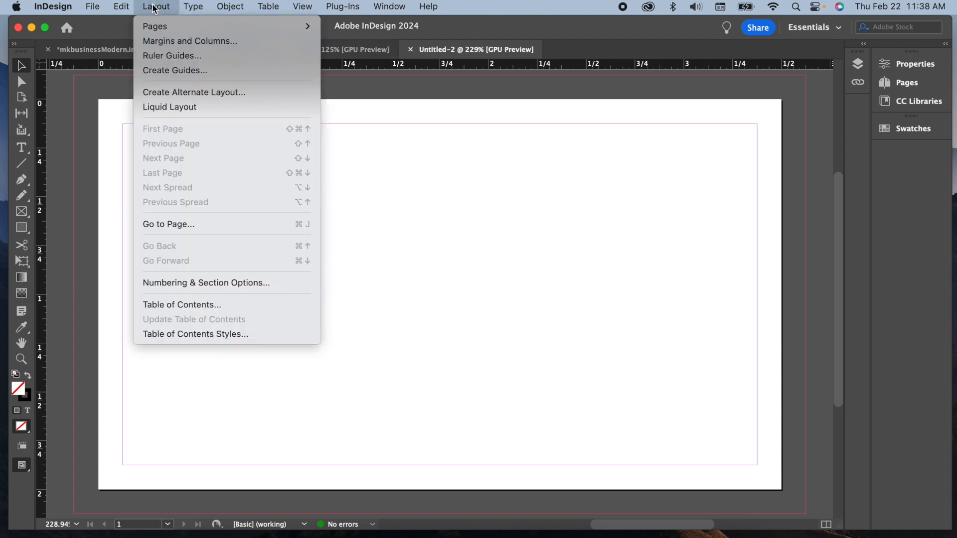
left_click(160, 70)
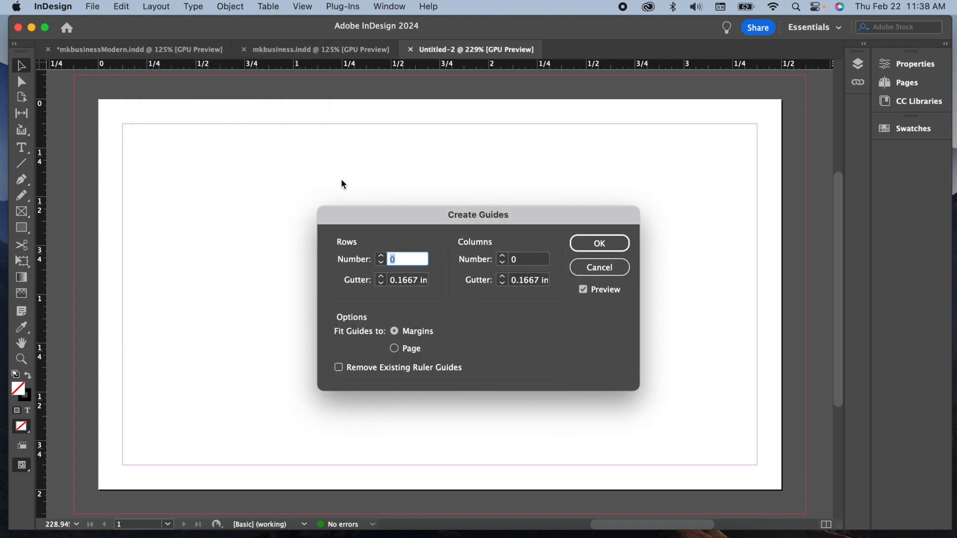
type("7")
key("Tab")
type("13")
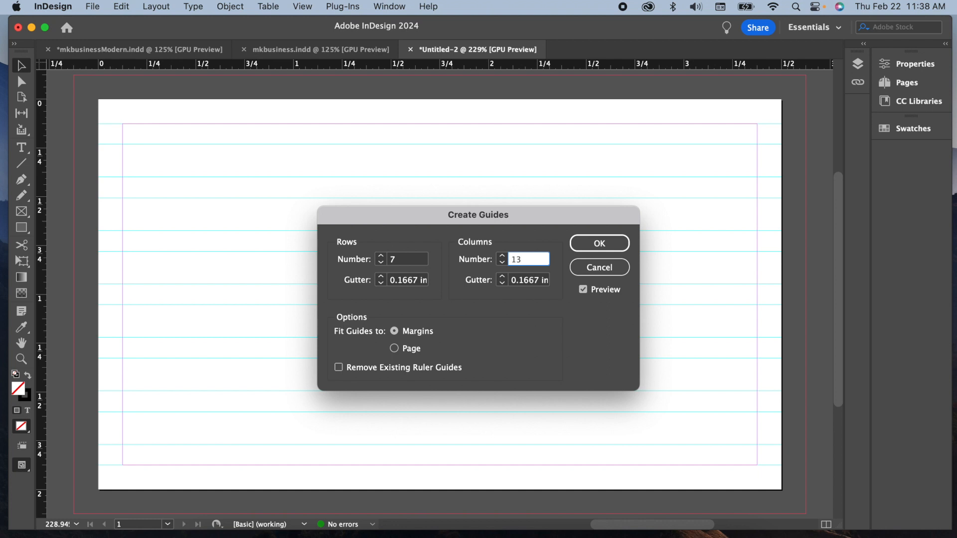
left_click(381, 283)
left_click(381, 283)
left_click(382, 284)
left_click(504, 284)
left_click(504, 285)
left_click(504, 285)
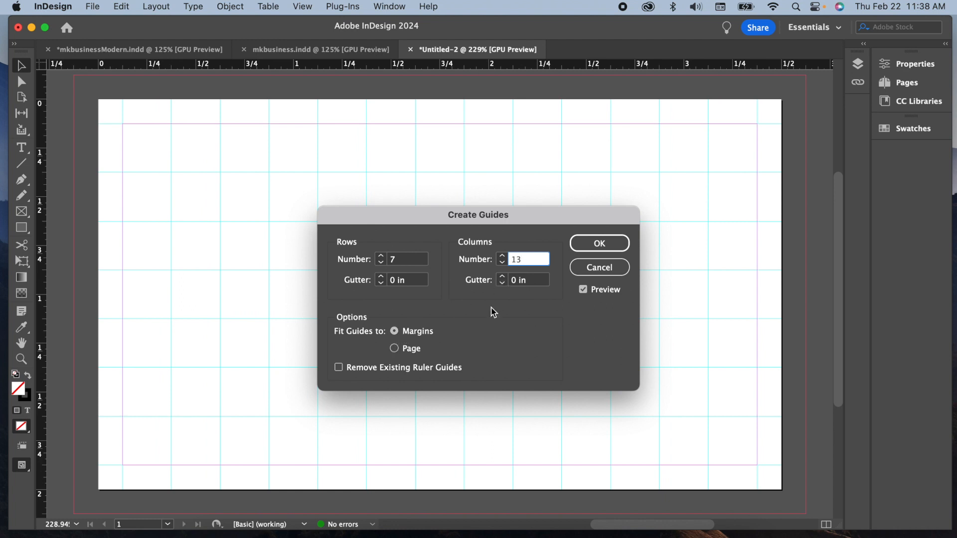
left_click(599, 244)
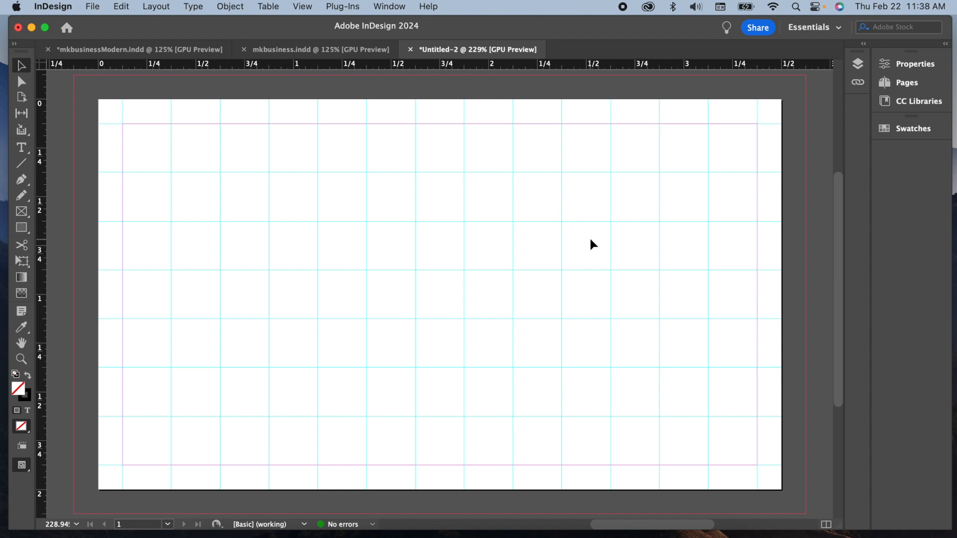
Copy the name and contact details text frames from mkbusinessModern.indd into the new Untitled-2 document.
left_click(145, 50)
left_click(265, 301)
left_click(394, 321, "shift")
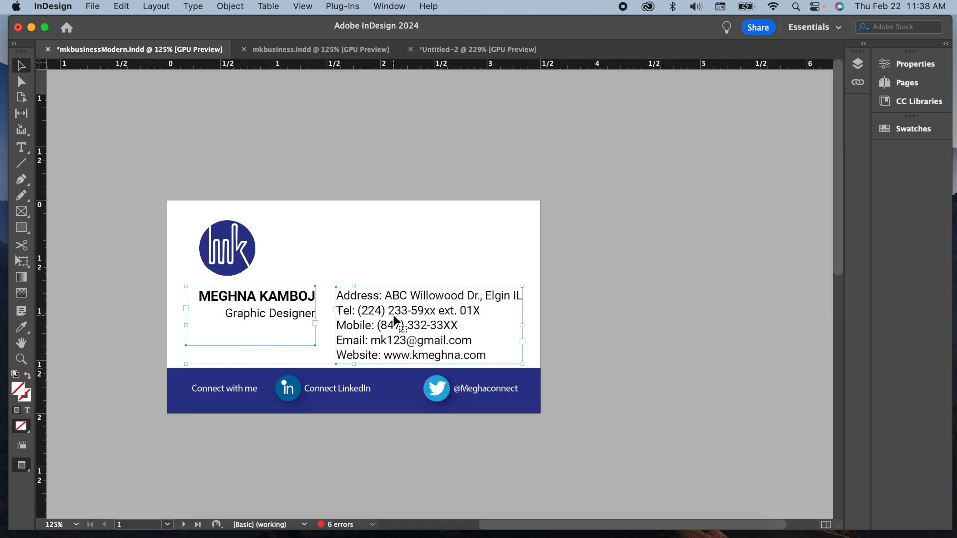
left_click(439, 52)
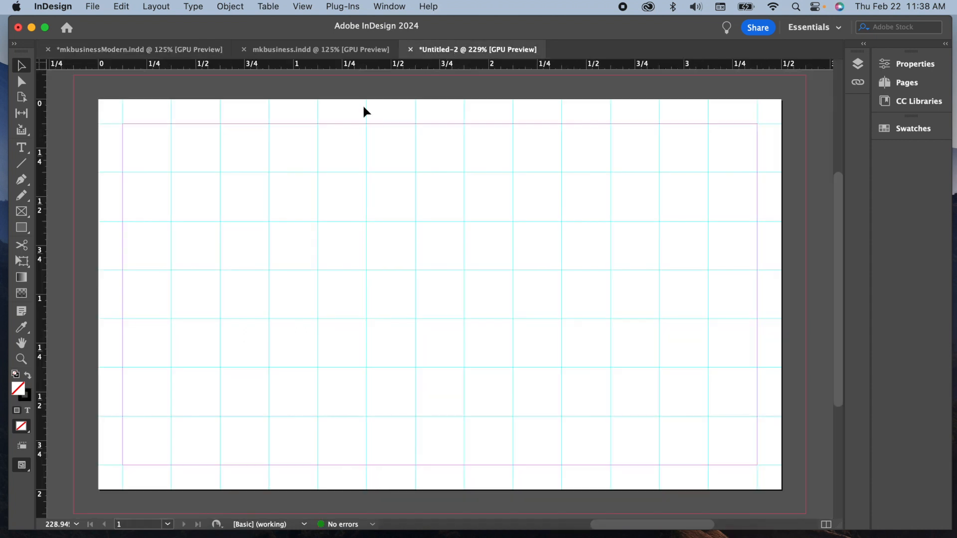
key("super+v")
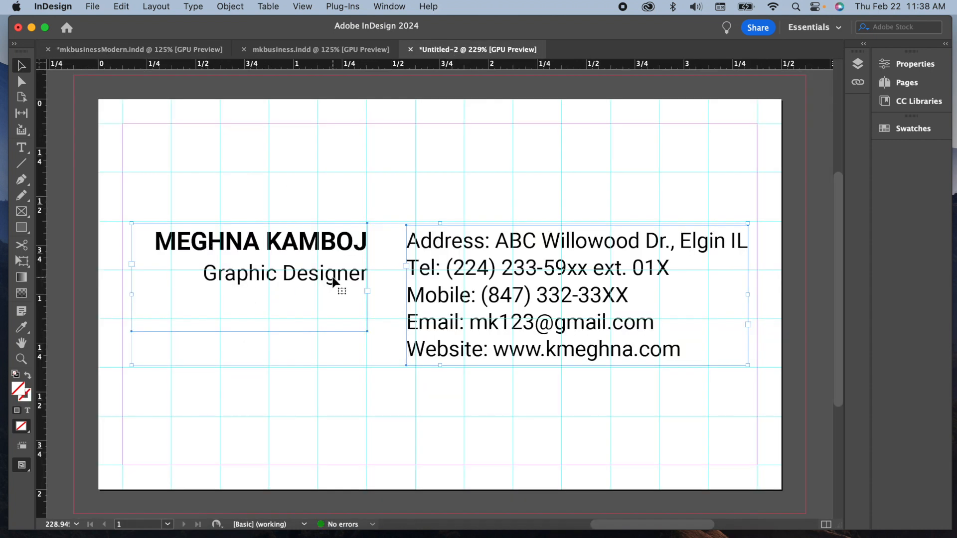
Set the name line's font size to 12 pt and widen its text frame so the name fits on one line.
double_click(231, 256)
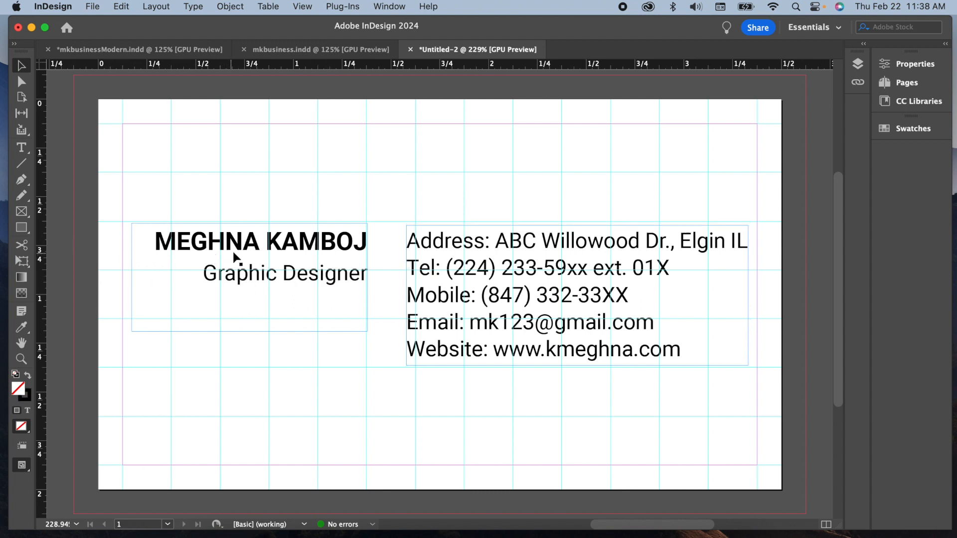
triple_click(231, 257)
left_click(731, 299)
left_click(730, 299)
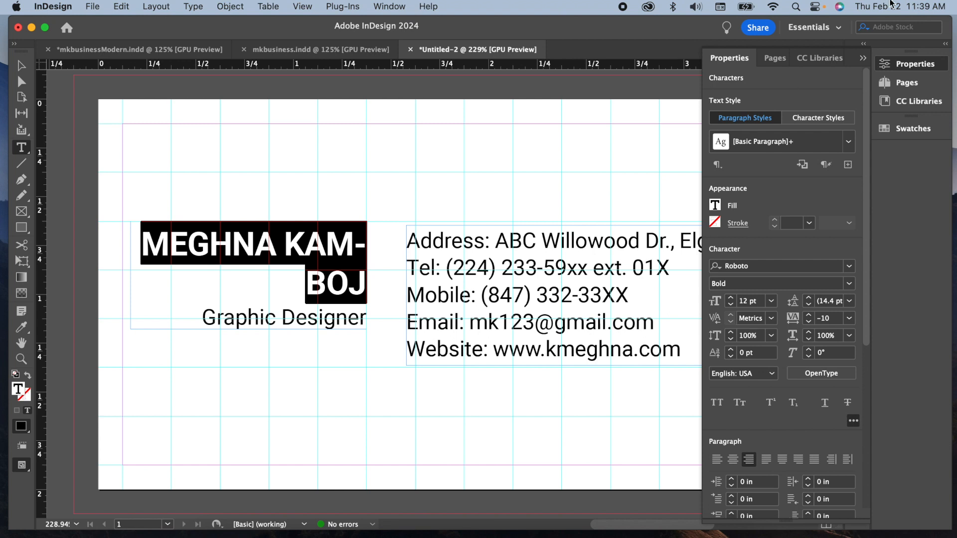
left_click(21, 65)
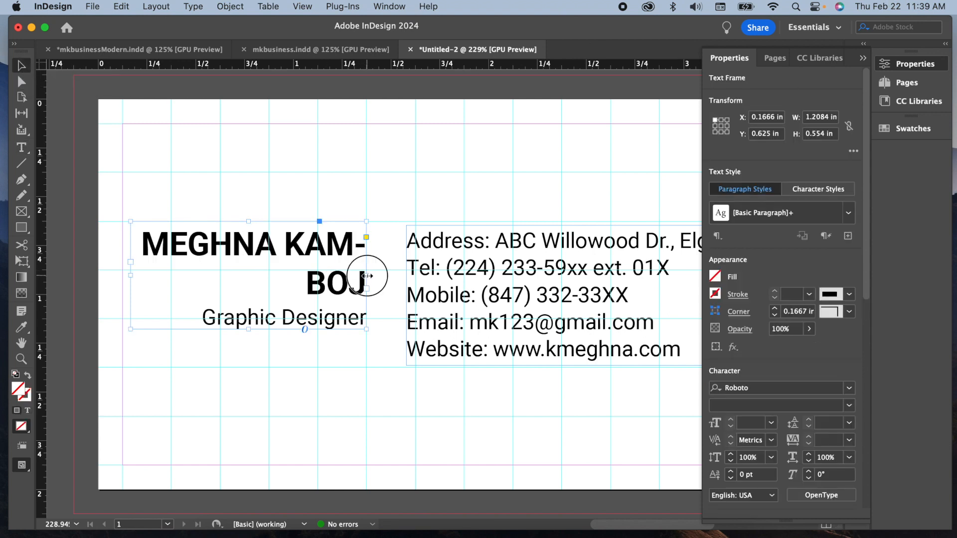
left_click_drag(367, 276, 406, 275)
Set the font size of the "Graphic Designer" line to 8 pt.
left_click(21, 147)
left_click_drag(243, 278, 429, 284)
left_click(752, 301)
type("8")
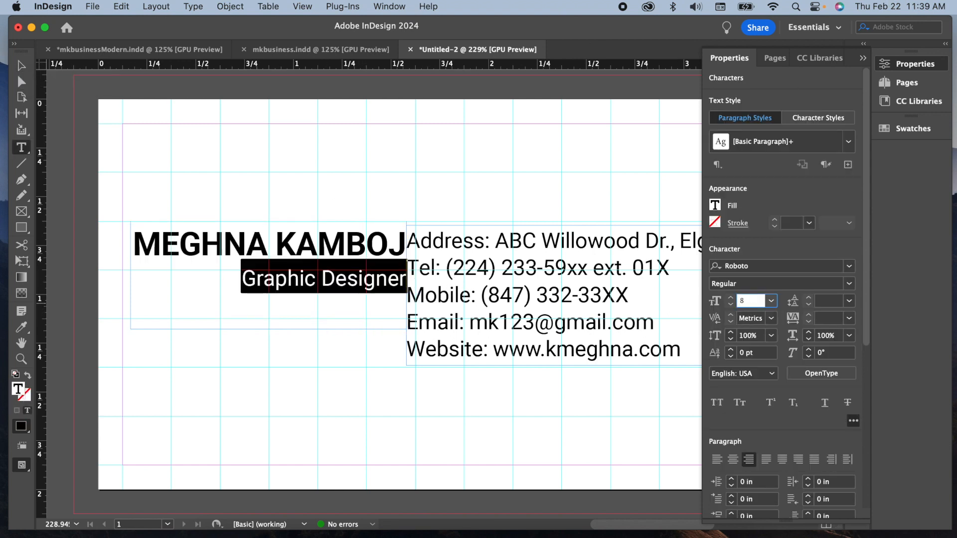
key("Return")
key("Escape")
Shift the name frame slightly inward on the grid and lower the contact details frame to about X 1.5 in, Y 1.115 in.
left_click_drag(326, 280, 369, 292)
left_click(513, 341)
key("super+minus")
left_click_drag(505, 341, 494, 424)
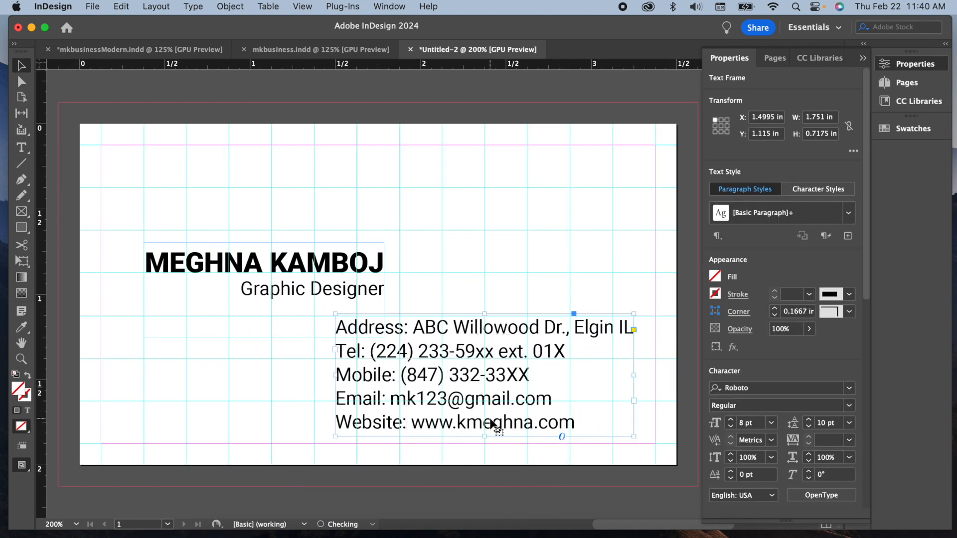
Delete the Address and Tel lines from the contact details, leaving no empty line above the Mobile line.
key("t")
left_click_drag(633, 328, 256, 314)
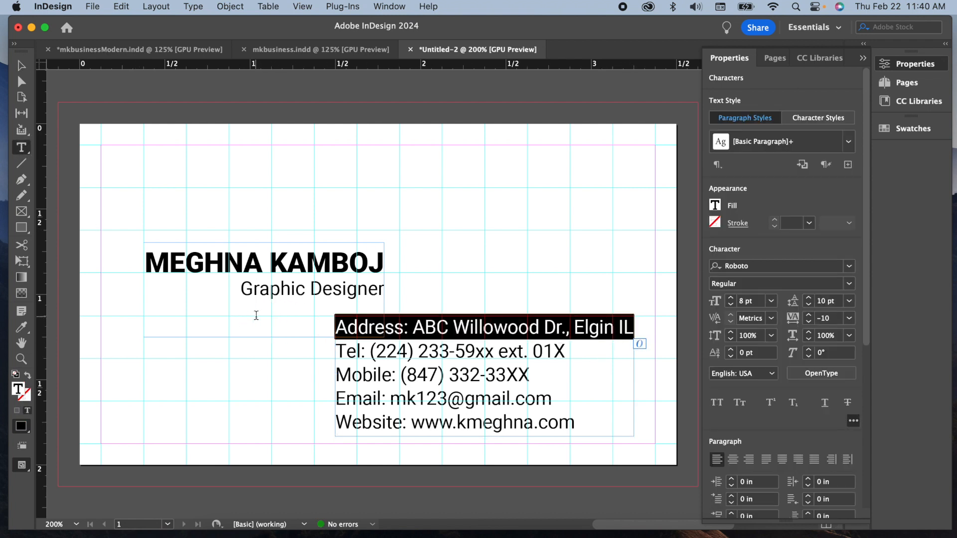
key("BackSpace")
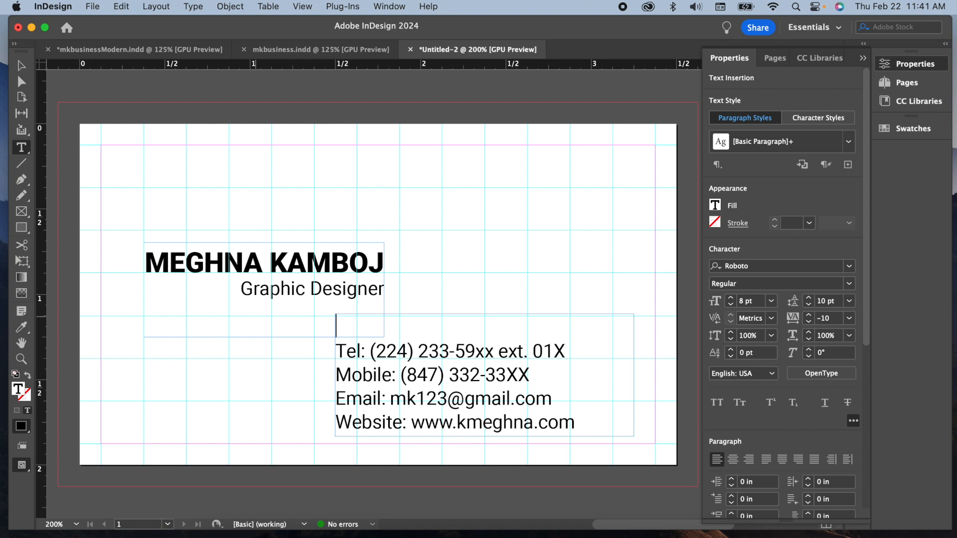
key("Down")
key("BackSpace")
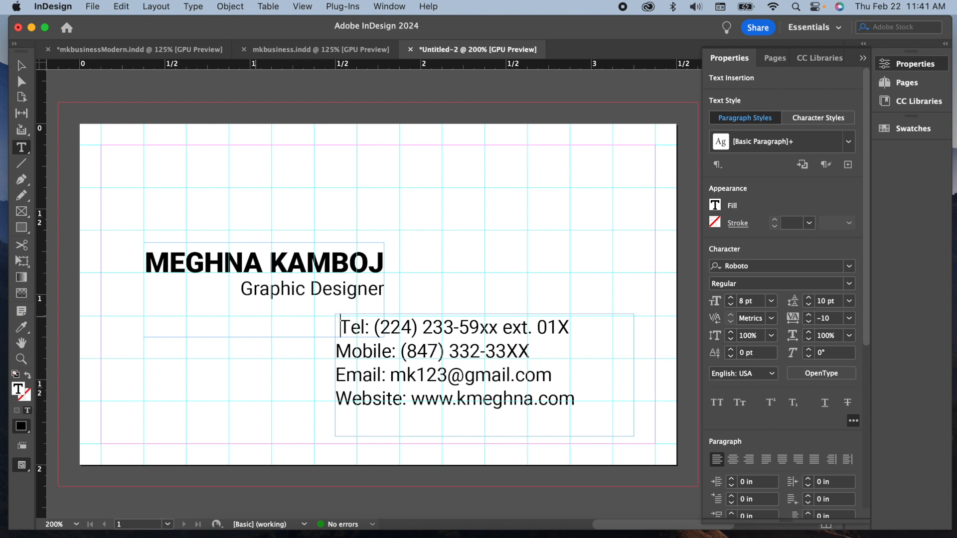
left_click_drag(574, 329, 221, 317)
key("BackSpace")
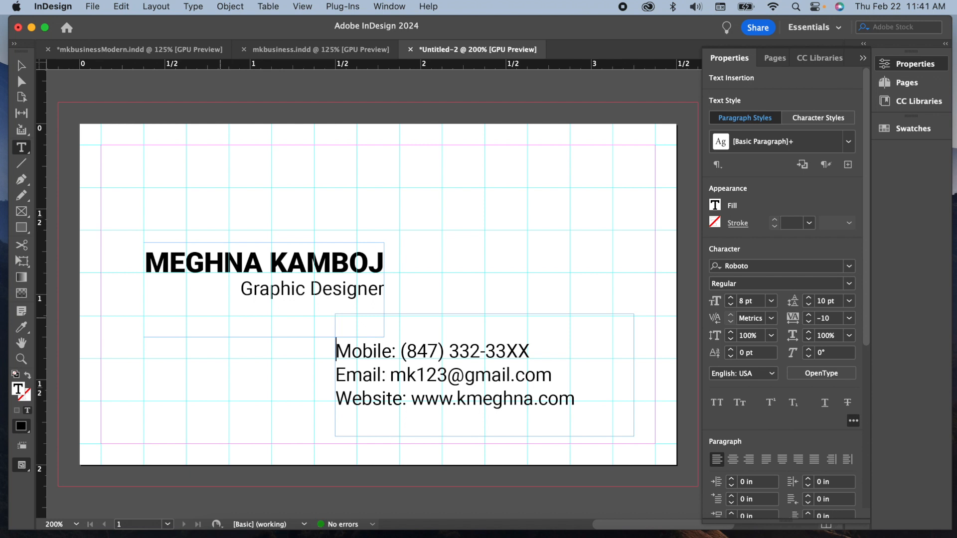
key("Delete")
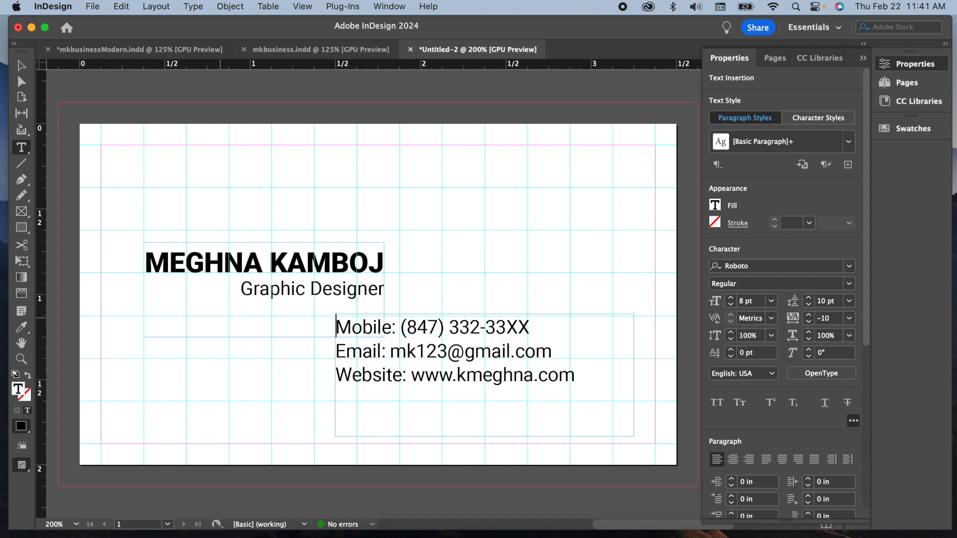
left_click(401, 325)
left_click_drag(401, 325, 280, 321)
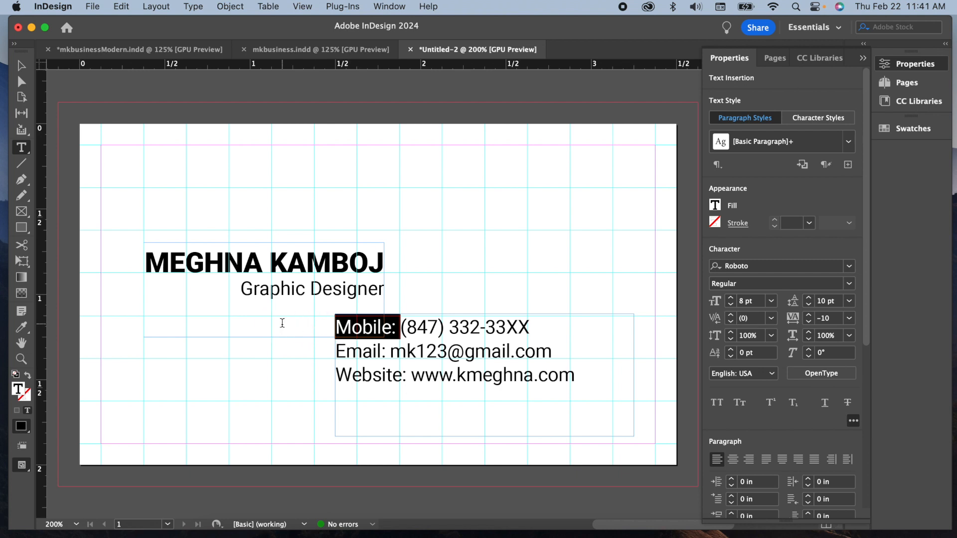
key("BackSpace")
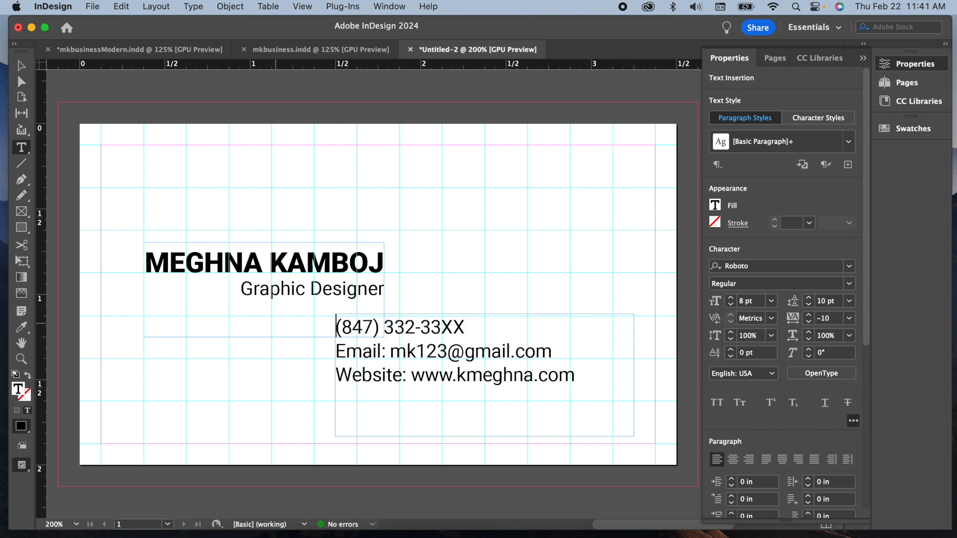
left_click_drag(391, 351, 302, 355)
key("BackSpace")
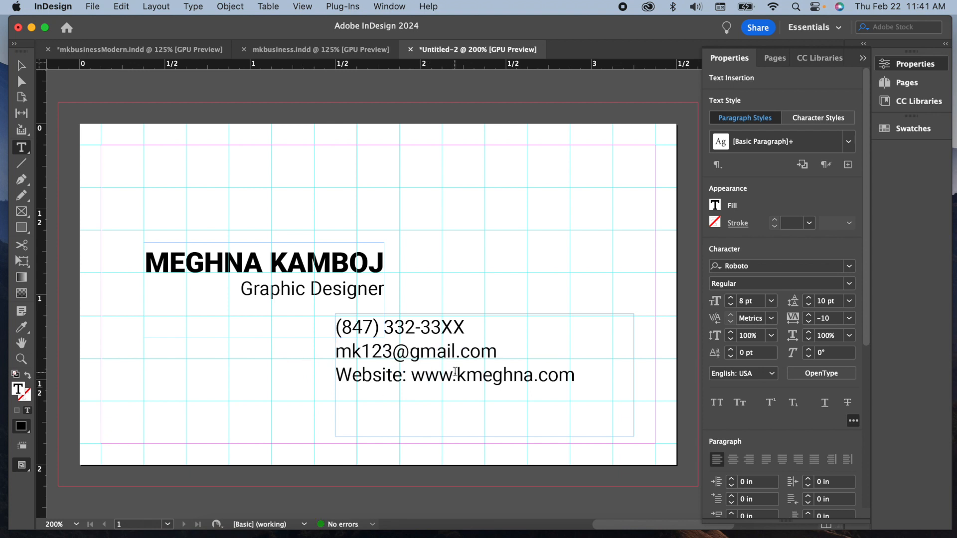
left_click_drag(457, 375, 260, 374)
key("BackSpace")
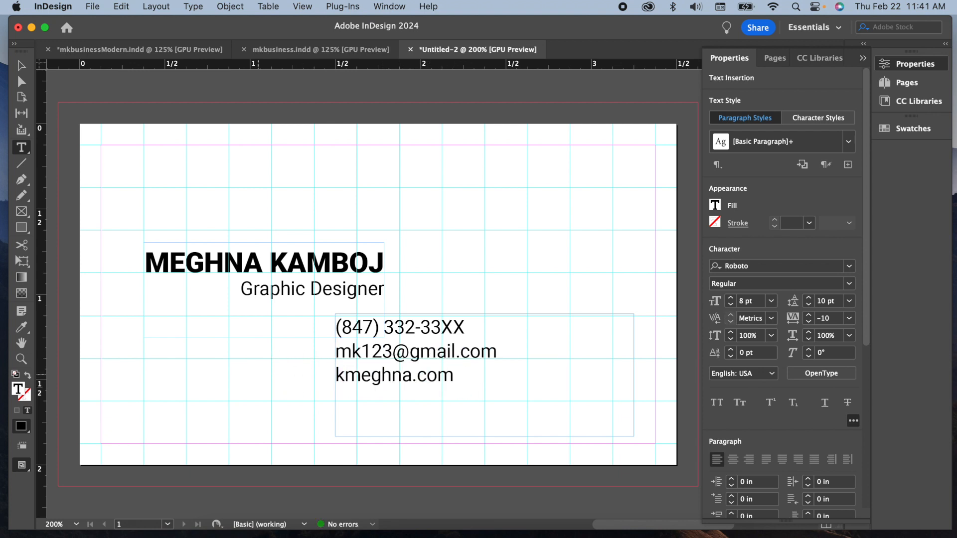
Move the contact frame below the name to about X 0.375 in, Y 1.355 in, and shrink it to about 1.25 × 0.52 in.
key("Escape")
left_click_drag(383, 357, 190, 394)
left_click_drag(293, 477, 293, 444)
left_click_drag(442, 401, 357, 401)
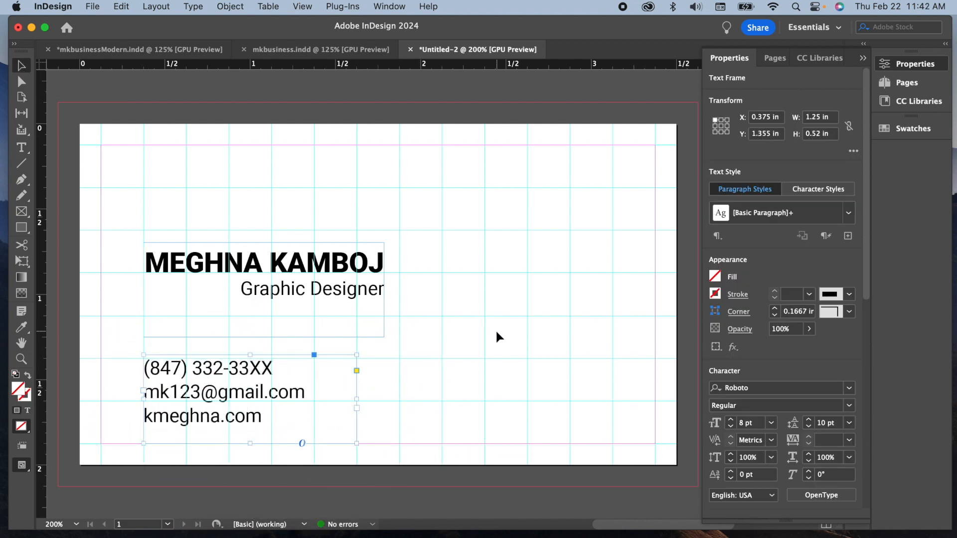
Copy the round blue logo from mkbusinessModern.indd and paste it into the Untitled-2 business card.
left_click(112, 49)
left_click(238, 252)
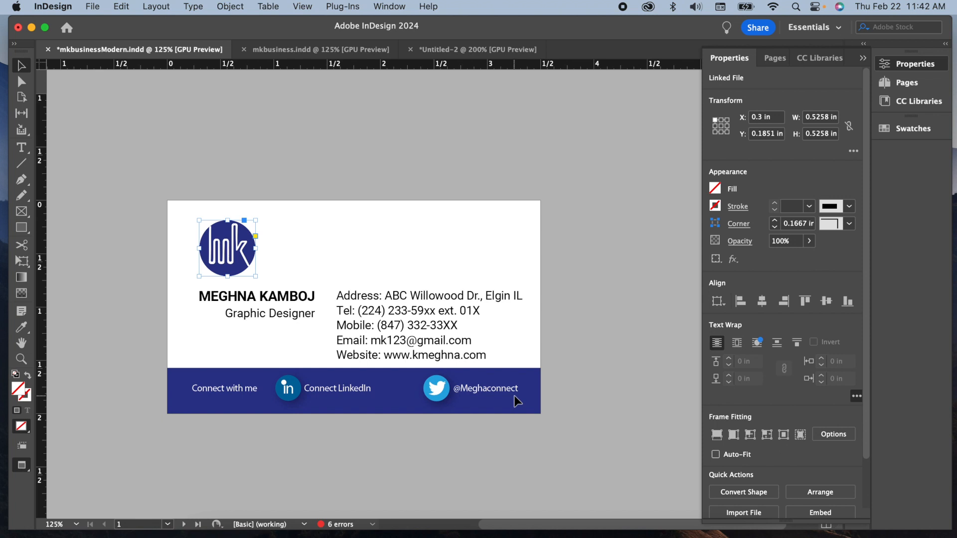
left_click(516, 51)
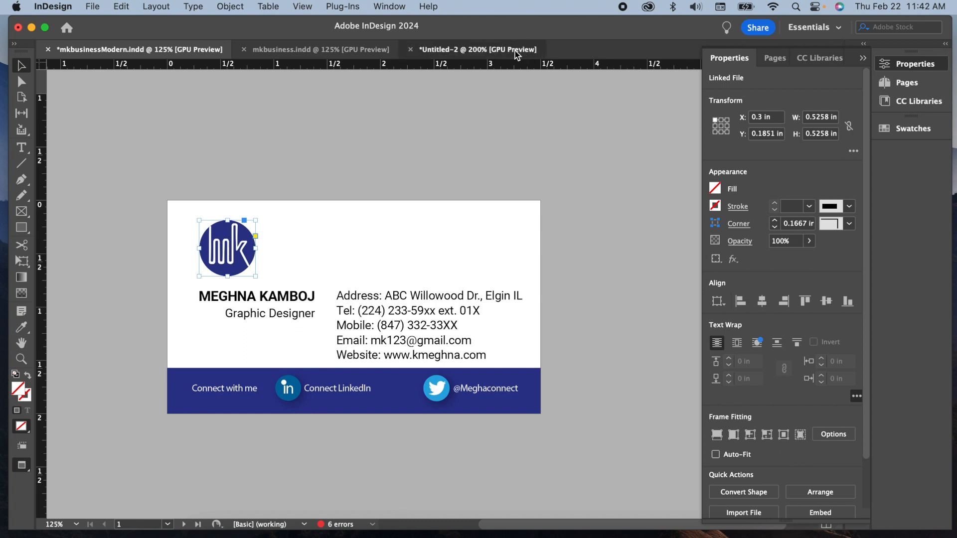
key("super+v")
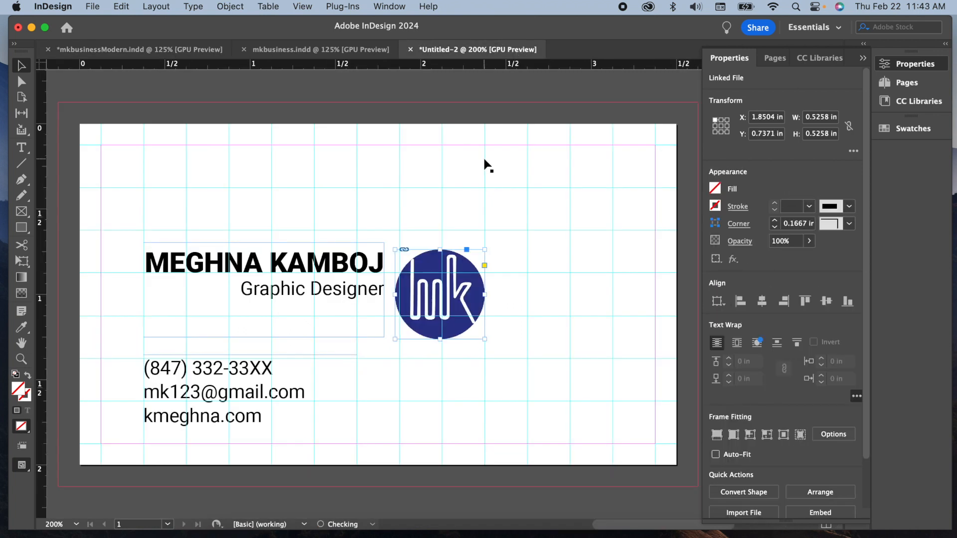
Shrink the logo to about 0.387 × 0.387 in and place it at about X 2.955 in, Y 0.68 in, level with the name.
left_click_drag(485, 339, 461, 316)
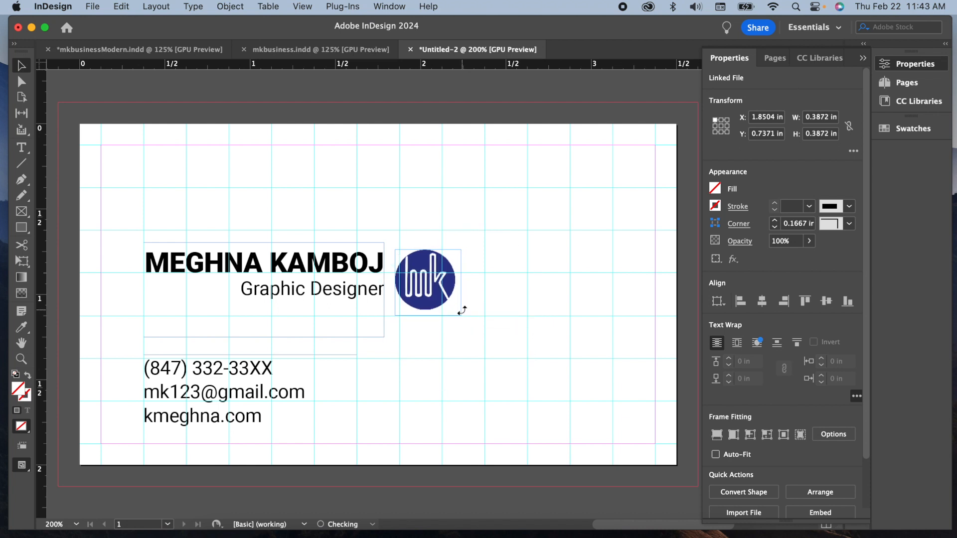
left_click_drag(438, 298, 188, 226)
left_click_drag(188, 225, 388, 220)
key("w")
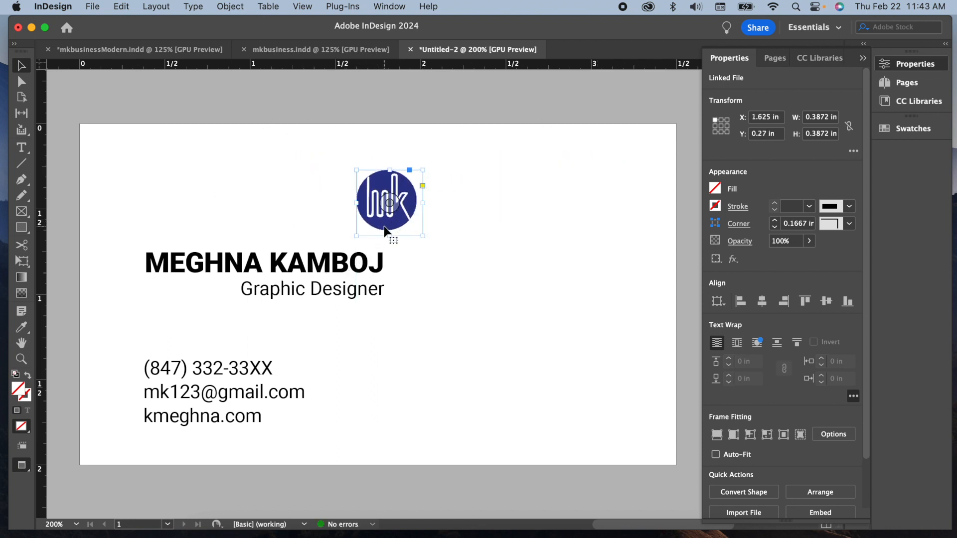
left_click_drag(385, 230, 612, 298)
Left-align the "Graphic Designer" line below the name, then deselect the text.
key("t")
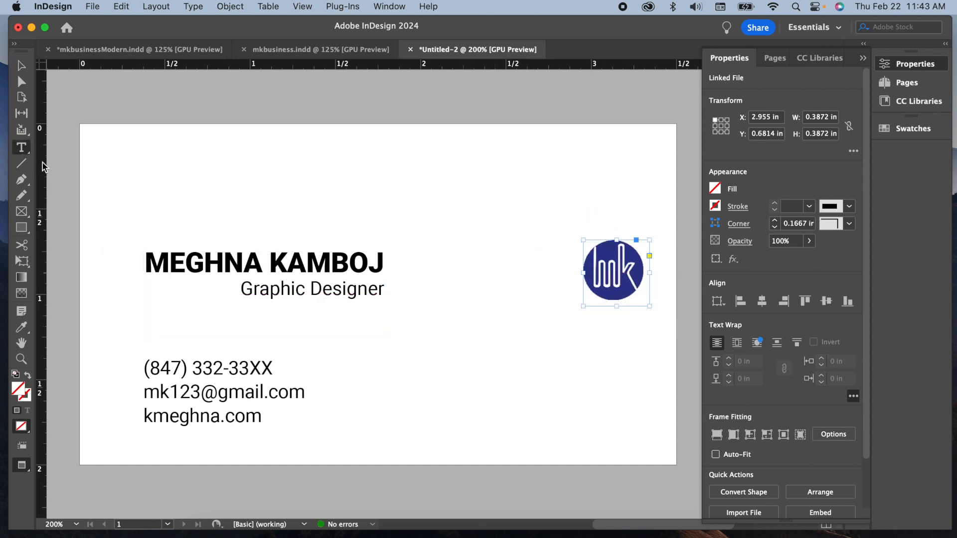
left_click(247, 289)
key("BackSpace")
key("Return")
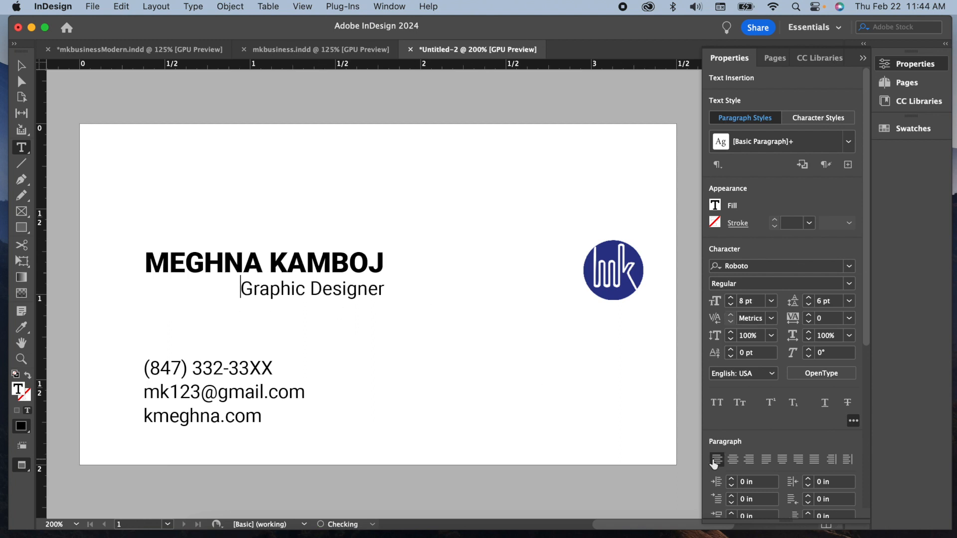
left_click(717, 460)
key("Escape")
left_click(82, 97)
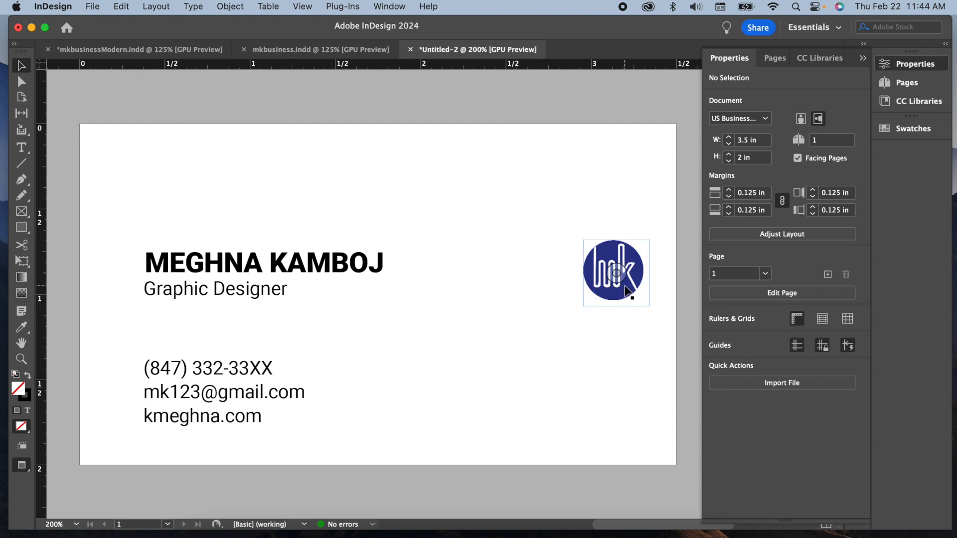
Switch to mkbusiness.indd and examine the contact text and the logo and QR code panel on page 3.
left_click(310, 52)
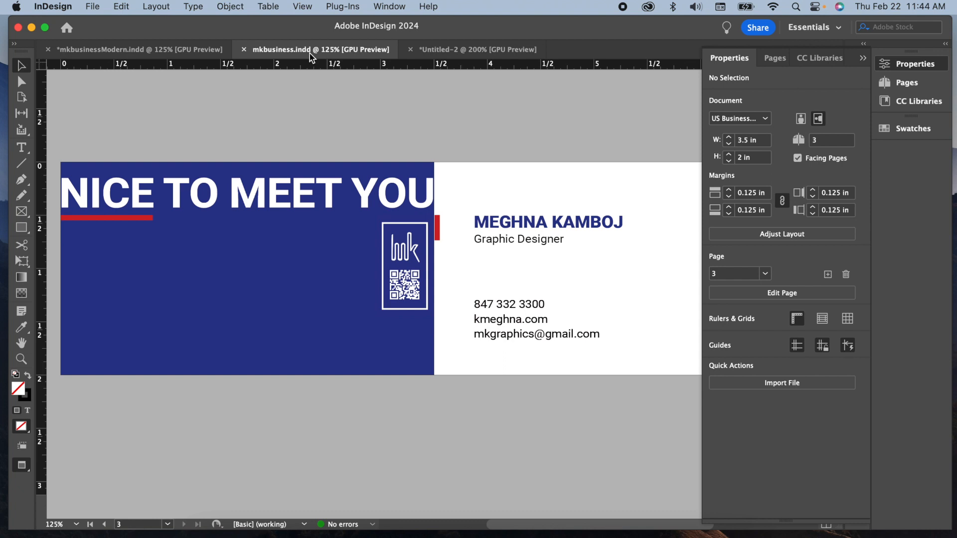
left_click_drag(514, 524, 589, 520)
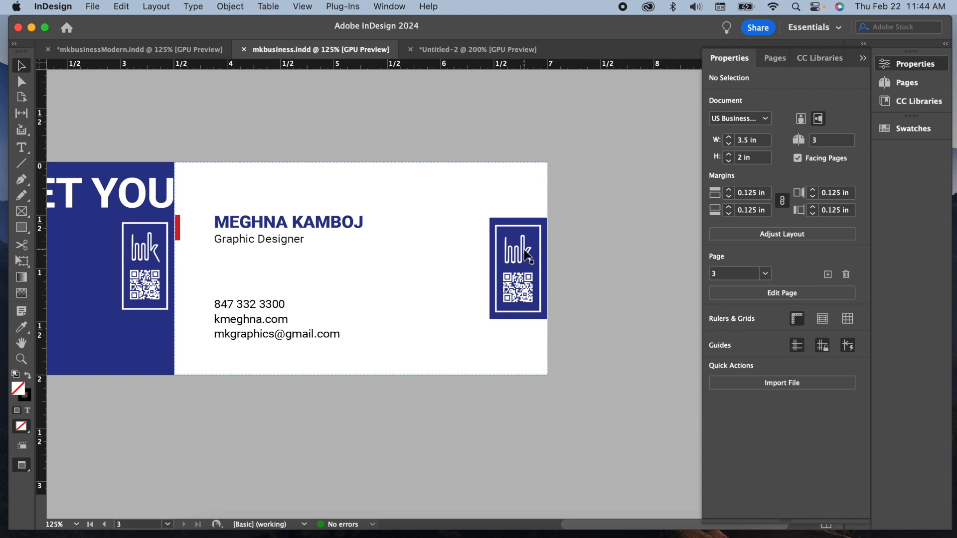
mouse_move(523, 298)
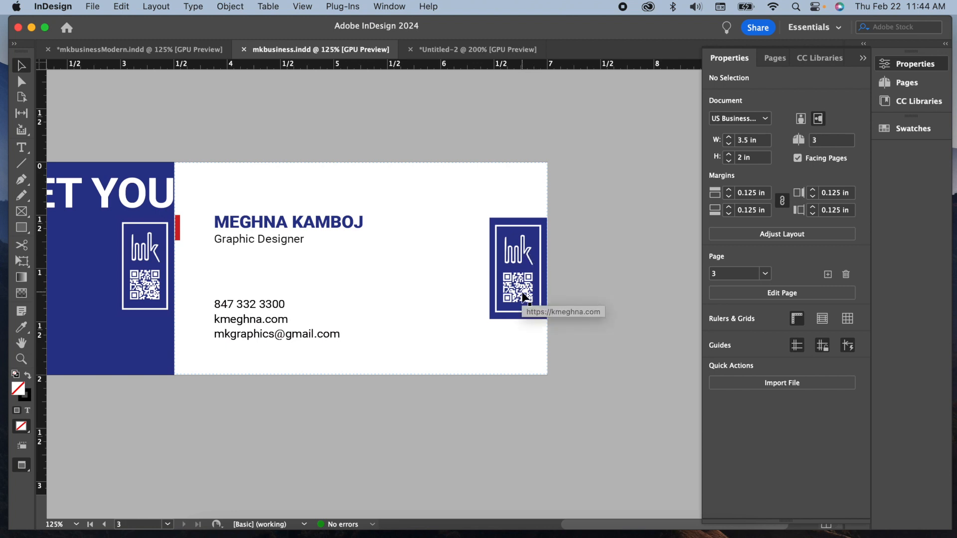
left_click_drag(593, 525, 581, 522)
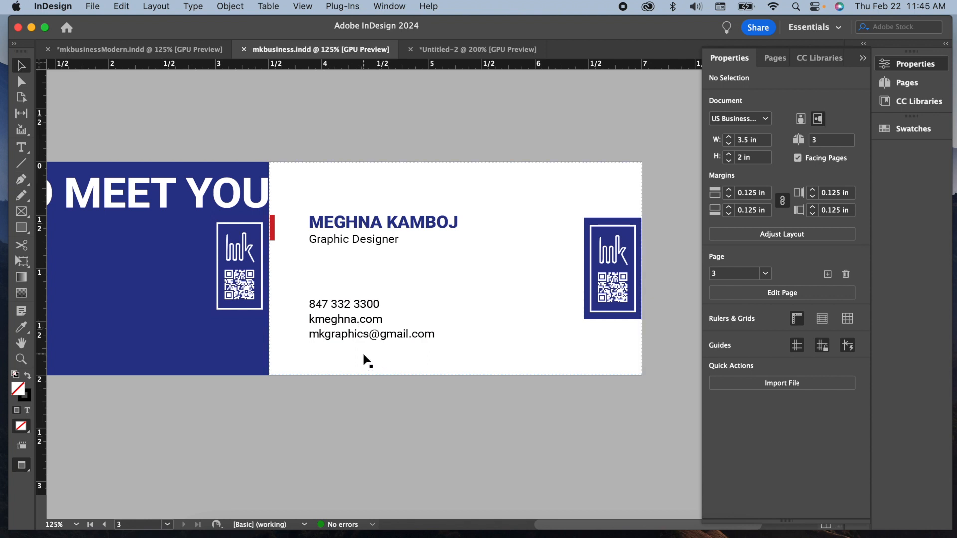
Create a rectangle frame about 0.55 × 0.55 in on page 3 and generate a Web Hyperlink QR code for the website in it.
left_click(21, 213)
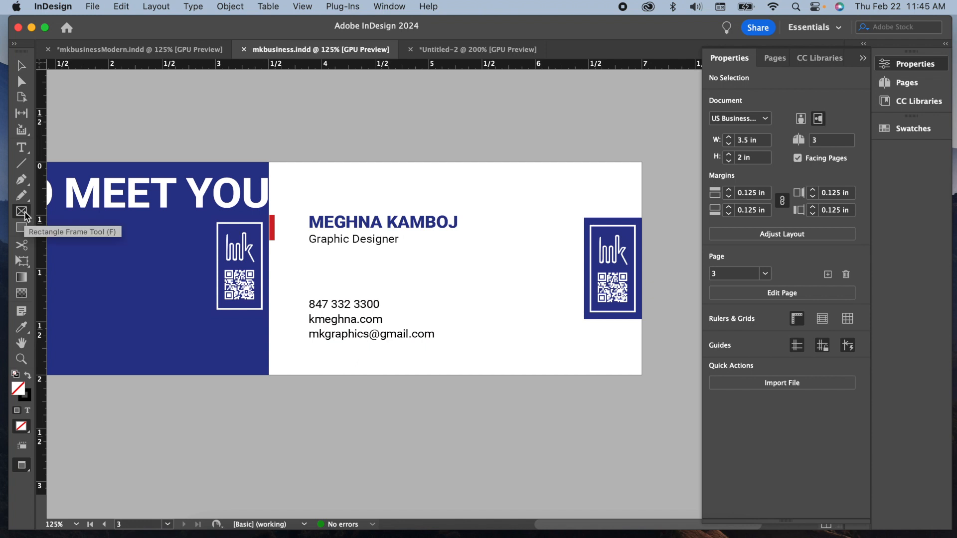
left_click_drag(479, 268, 537, 327)
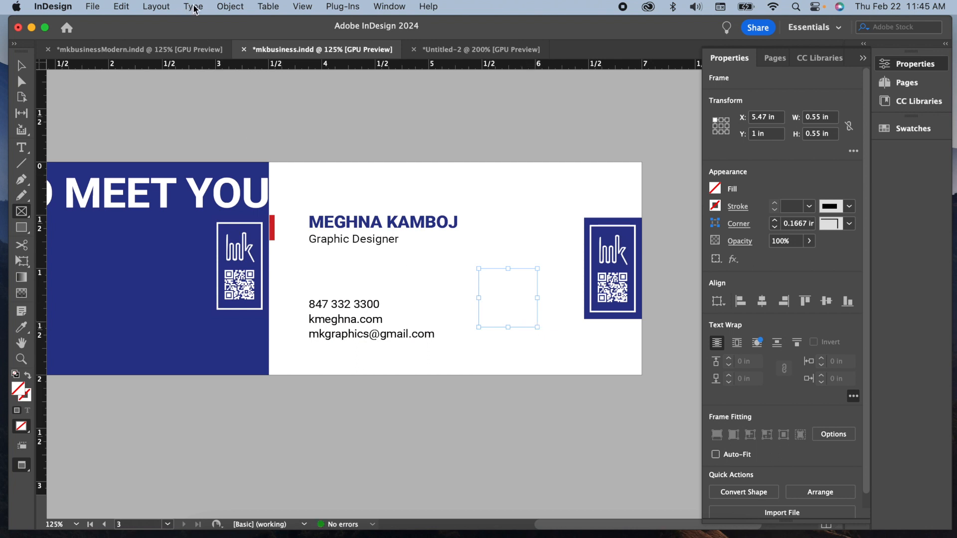
left_click(223, 9)
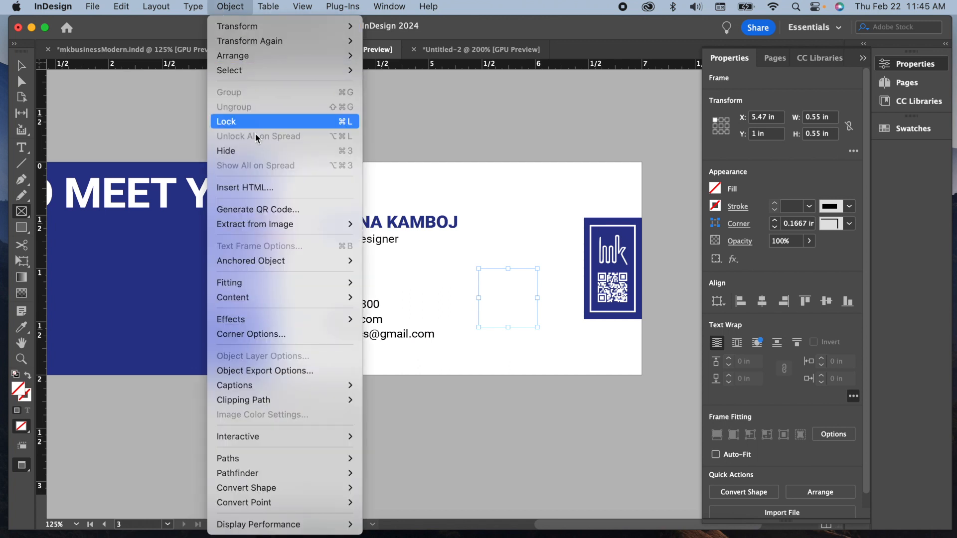
left_click(260, 209)
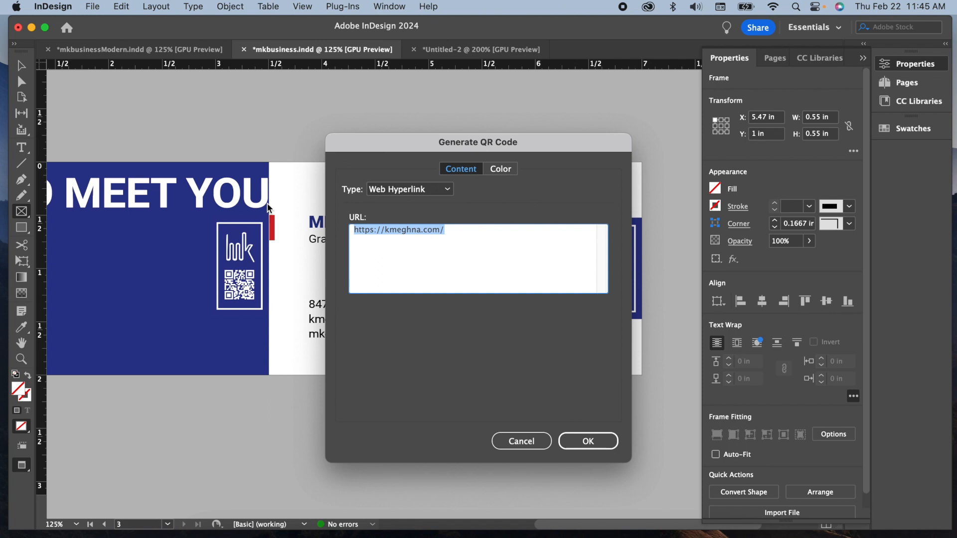
left_click(408, 190)
left_click(407, 202)
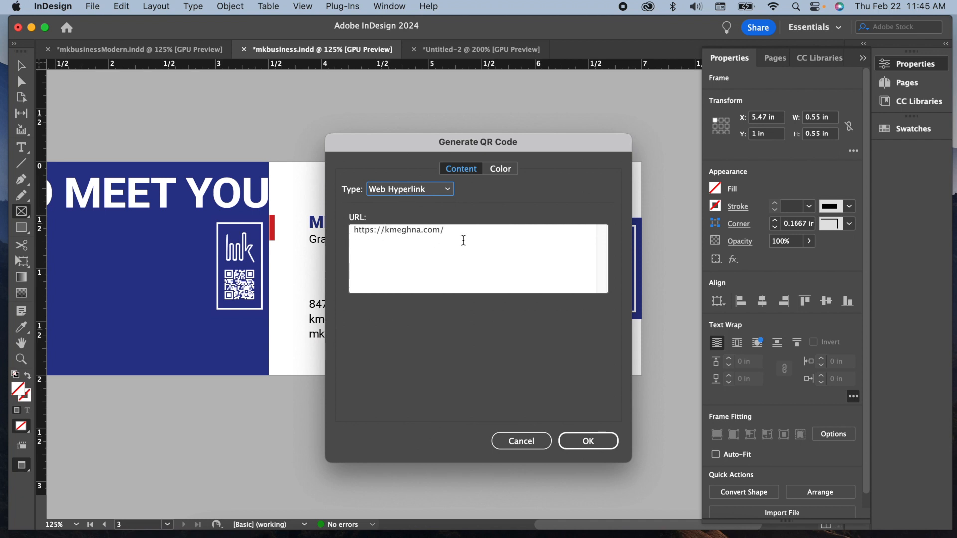
left_click(500, 172)
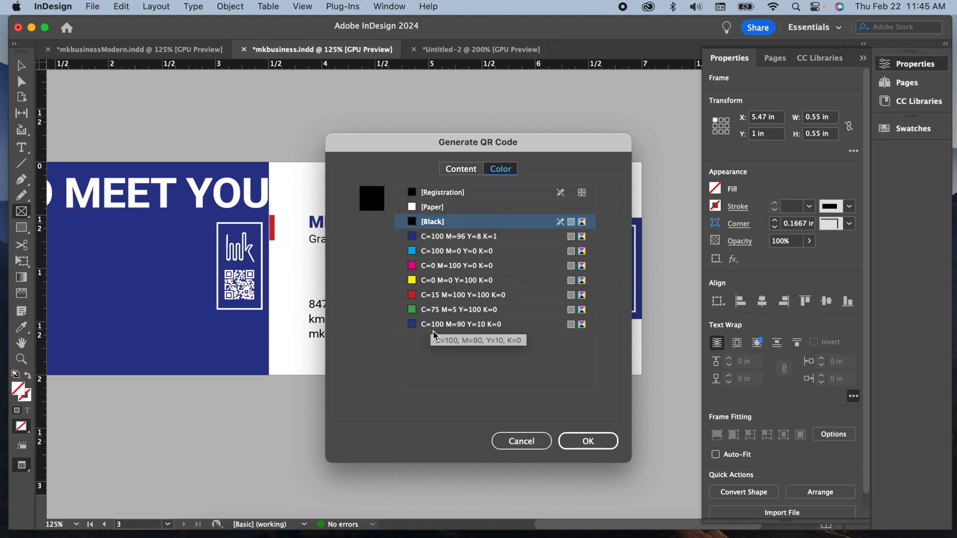
left_click(590, 444)
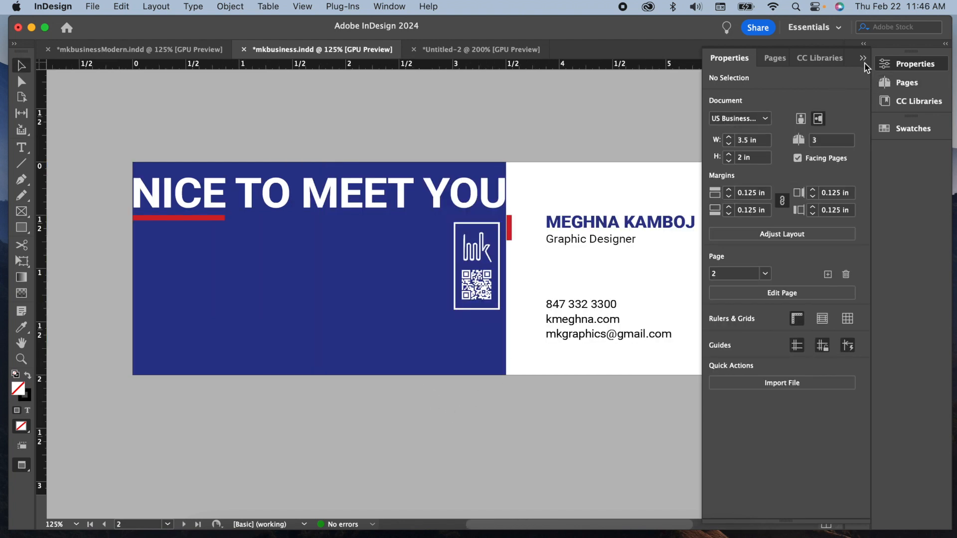
Extend the blue background rectangle on page 2 to the bleed line at its top, left and bottom edges.
left_click(912, 64)
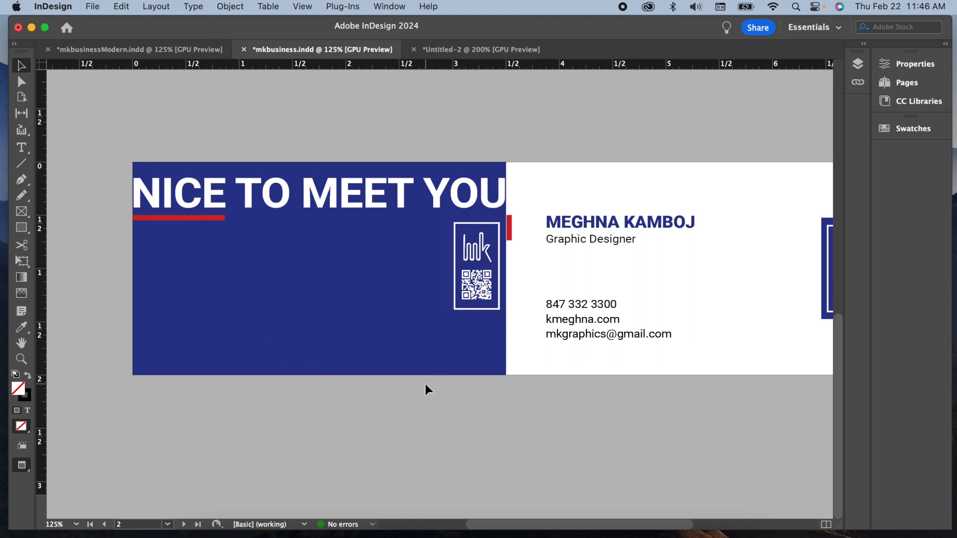
left_click_drag(543, 524, 564, 530)
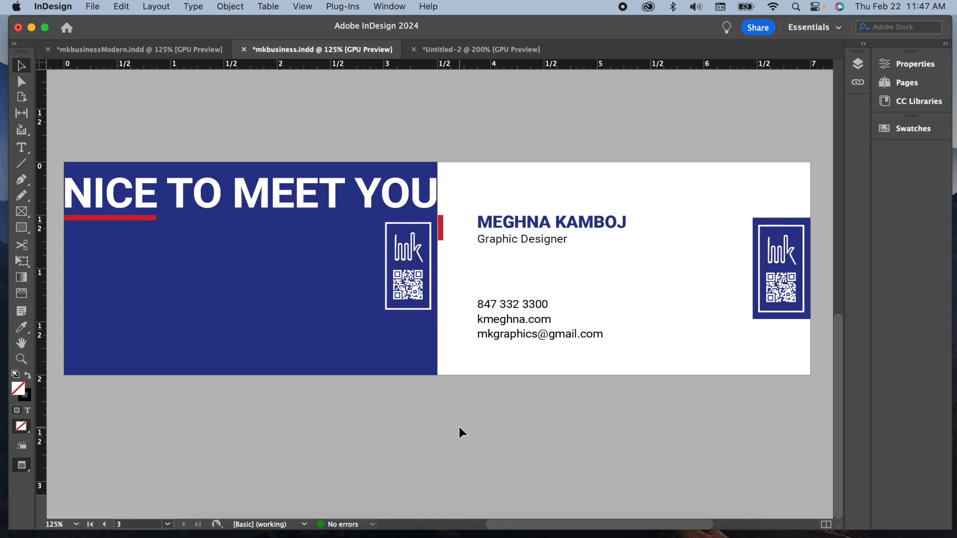
key("w")
left_click(272, 170)
left_click_drag(249, 161, 252, 148)
left_click_drag(65, 264, 120, 285)
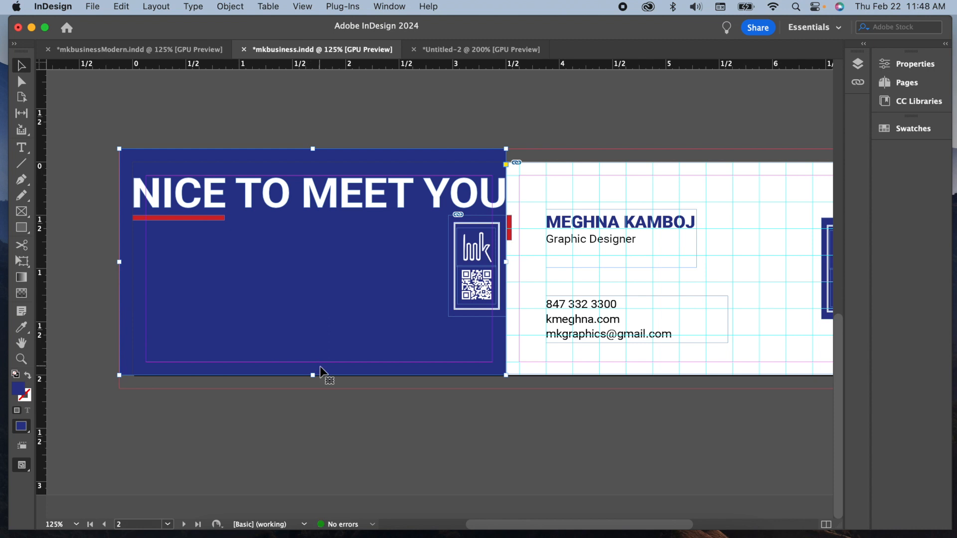
left_click_drag(314, 375, 310, 388)
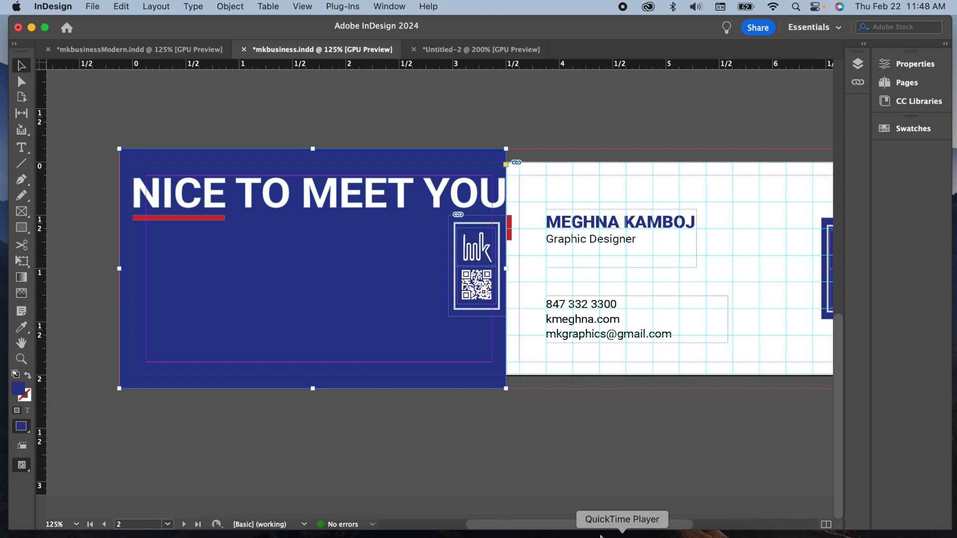
Widen the blue logo and QR code panel on page 3 to about 0.665 in so it reaches the outer bleed line.
left_click_drag(600, 525, 651, 523)
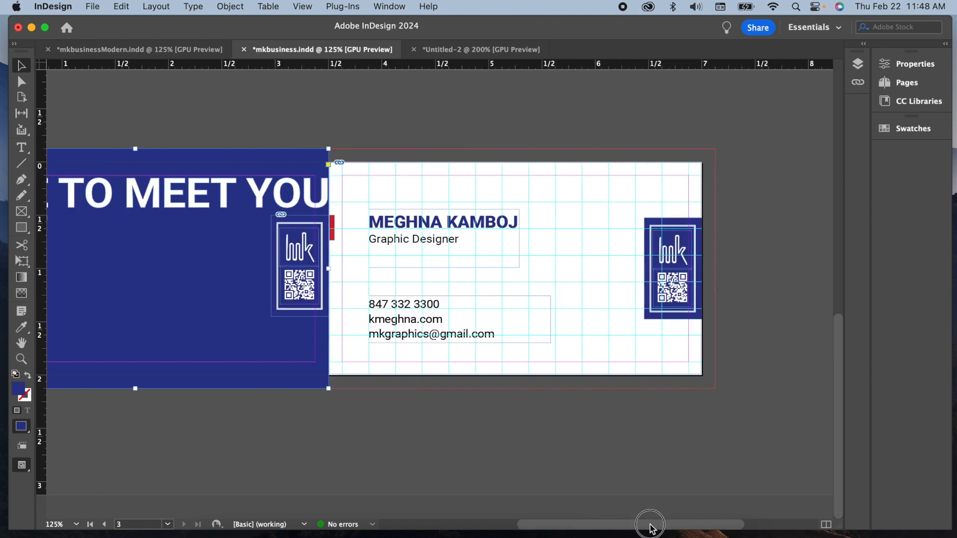
left_click(690, 319)
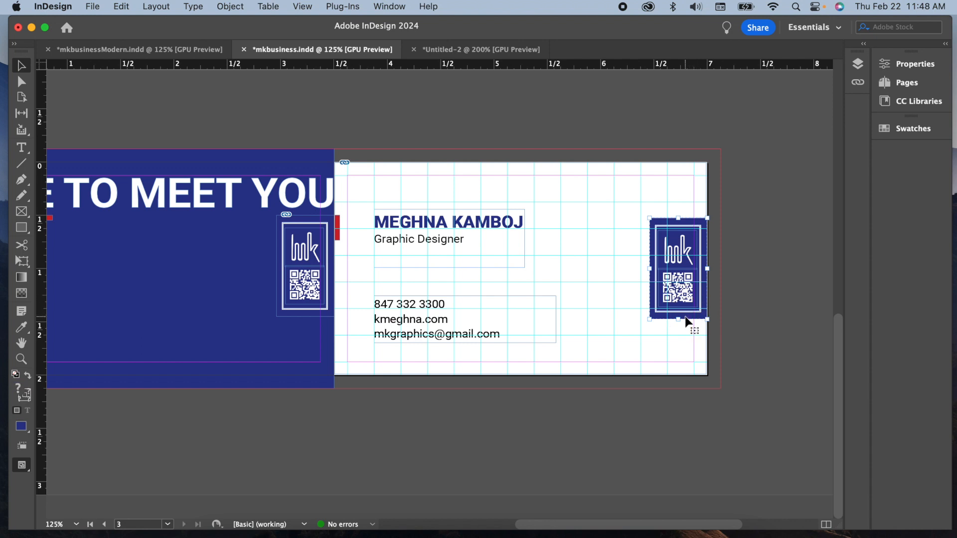
left_click_drag(708, 268, 721, 272)
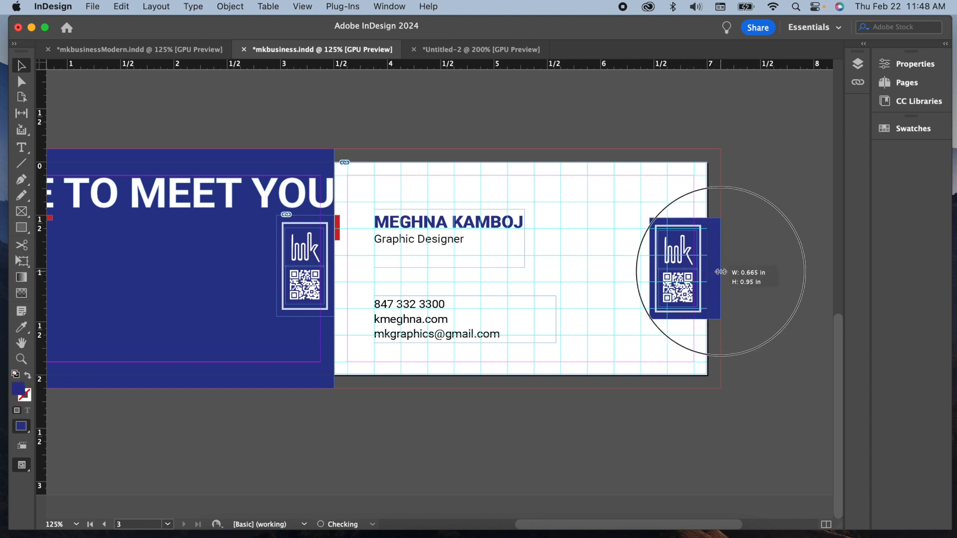
left_click(740, 297)
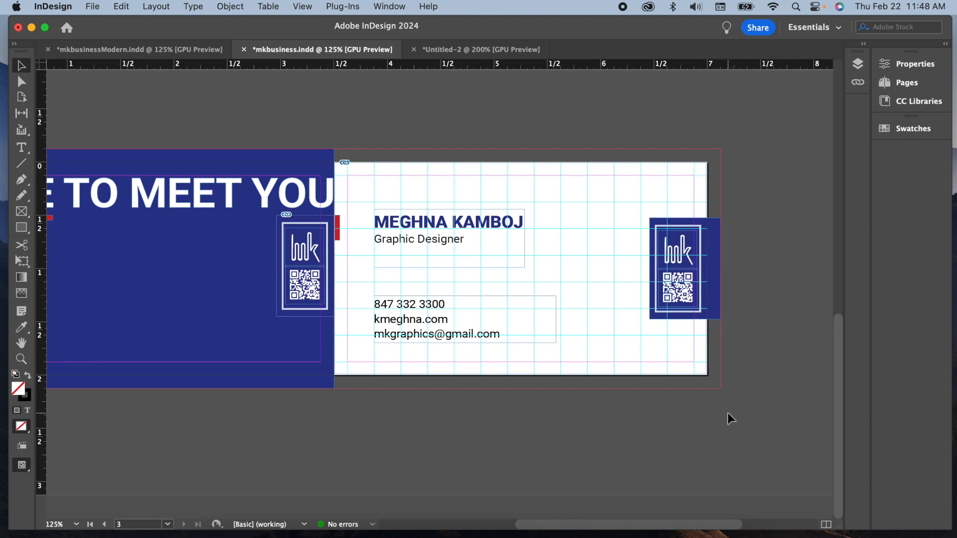
left_click_drag(656, 526, 622, 529)
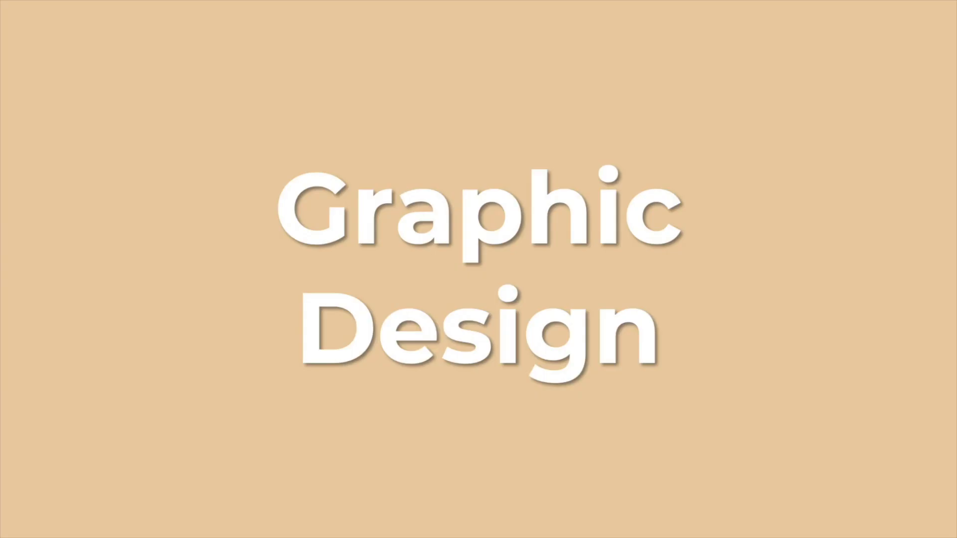